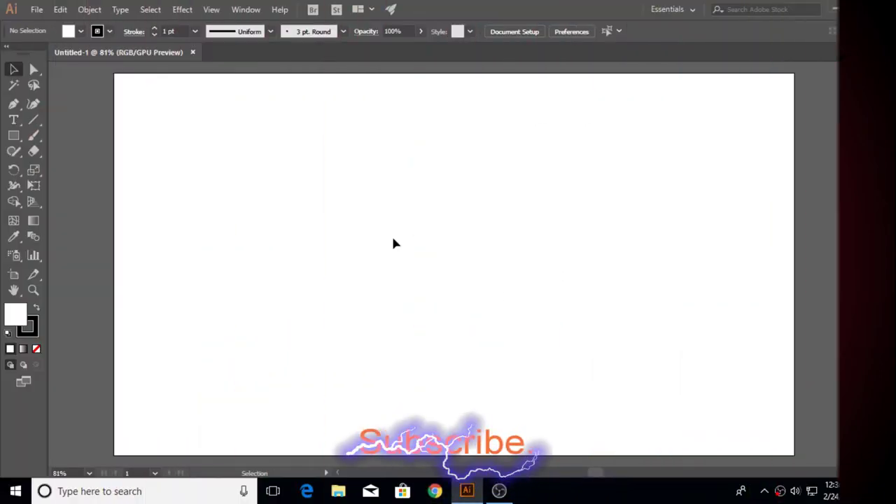
# Step: Select the Pen tool to start drawing outlines anchor by anchor
pyautogui.click(14, 103)
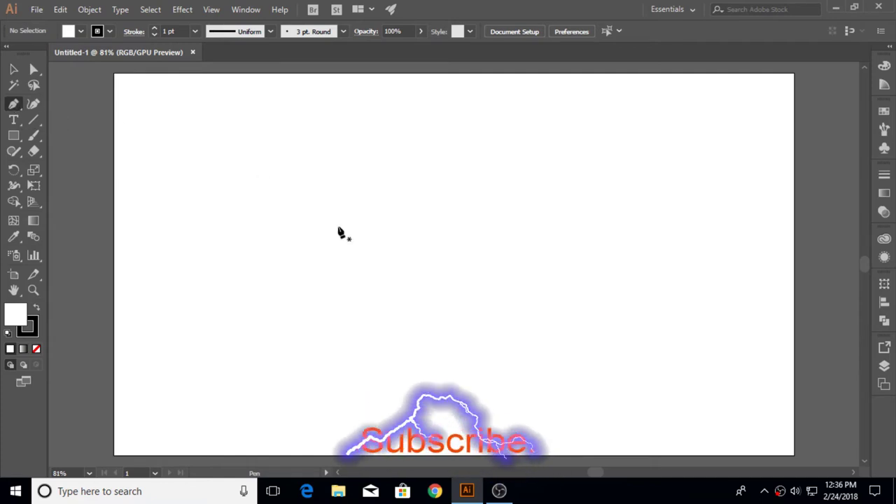
# Step: Draw the blade's jagged left side and top edge up to the sharp upper-right tip
pyautogui.click(454, 265)
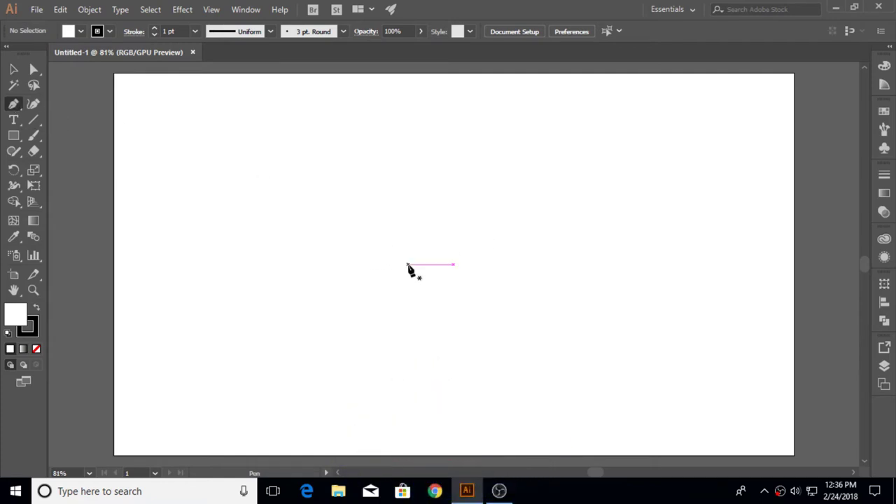
pyautogui.click(408, 264)
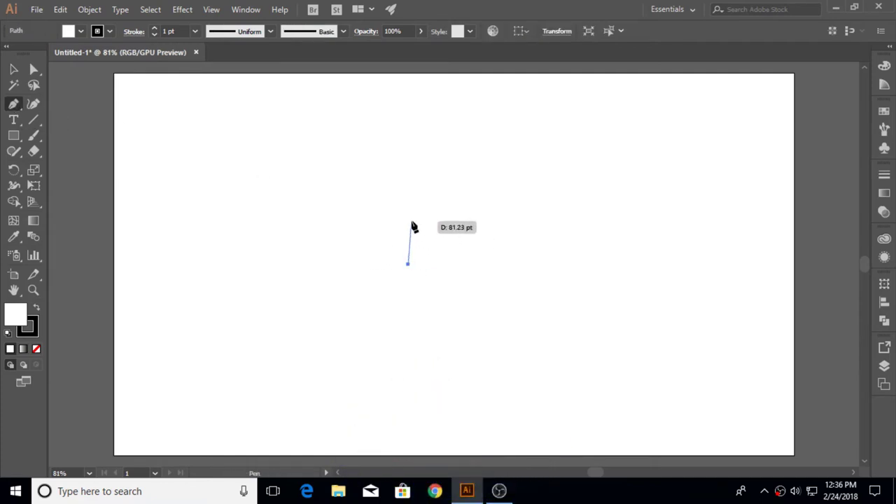
pyautogui.click(411, 220)
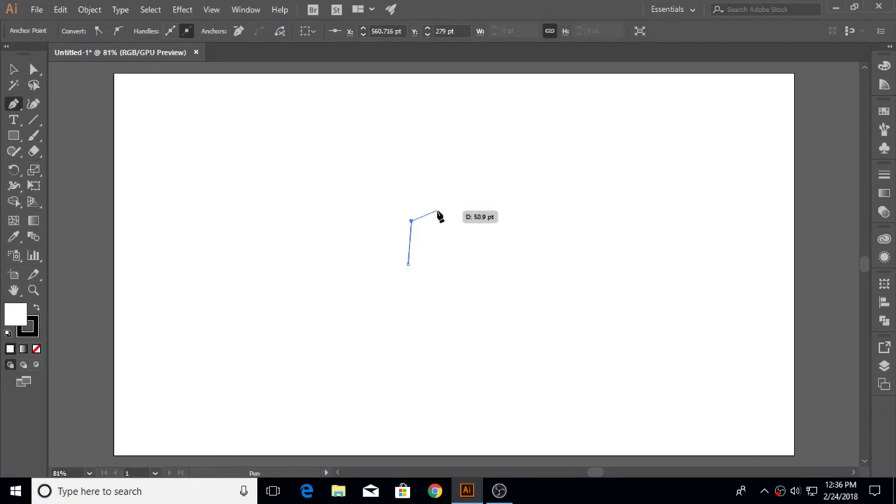
pyautogui.click(442, 210)
pyautogui.click(461, 168)
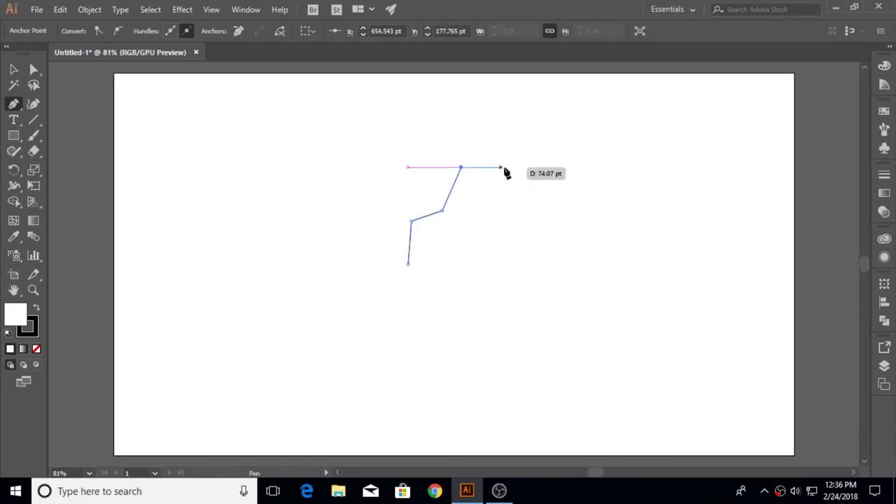
pyautogui.click(560, 163)
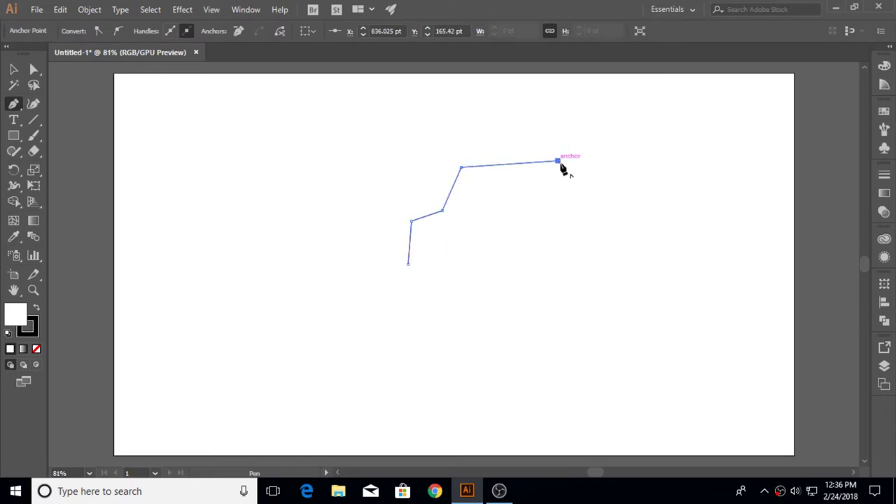
pyautogui.click(621, 144)
pyautogui.click(641, 152)
pyautogui.click(764, 130)
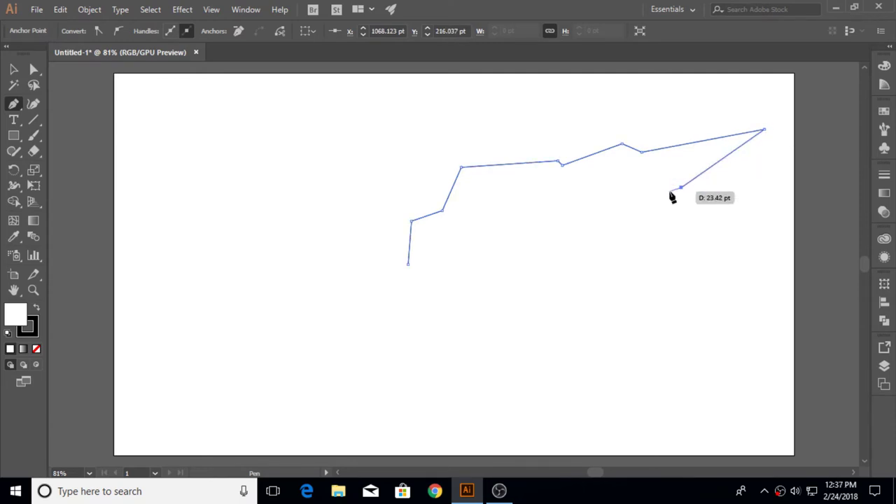
# Step: Draw the jagged lower edge back left and close the blade at its starting anchor
pyautogui.click(671, 190)
pyautogui.moveTo(674, 197); pyautogui.dragTo(677, 202)
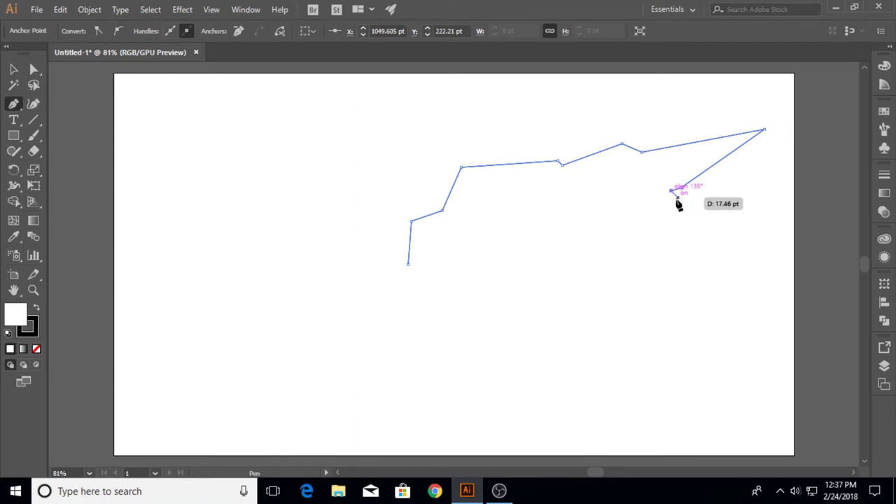
pyautogui.click(677, 196)
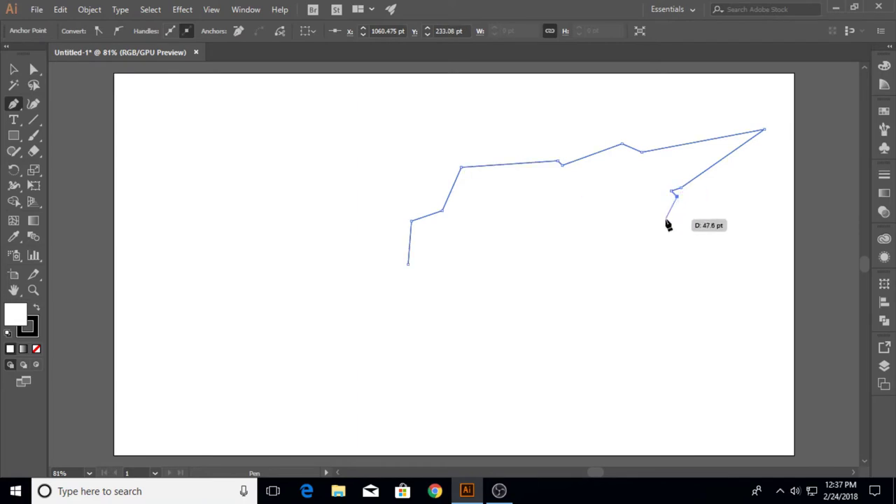
pyautogui.click(649, 259)
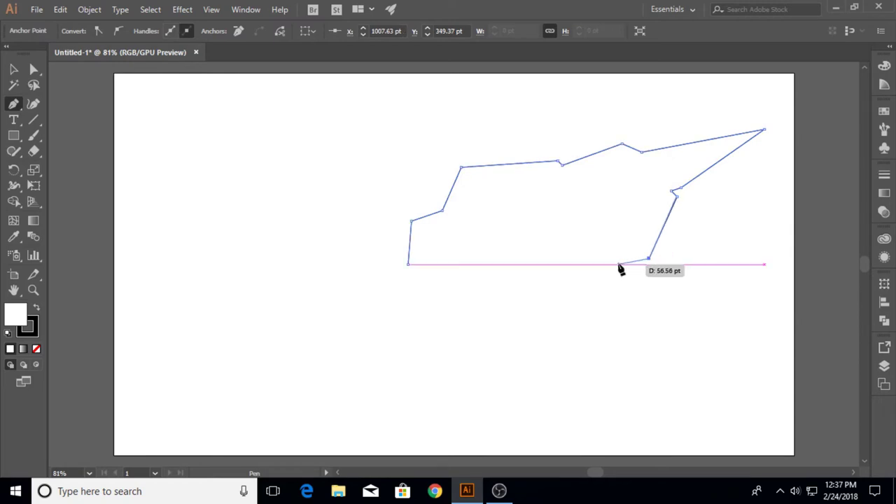
pyautogui.click(610, 264)
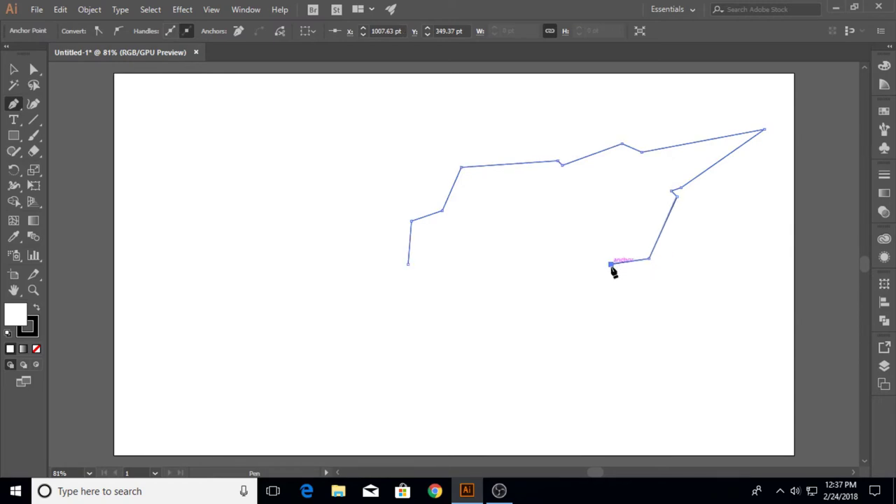
pyautogui.click(594, 315)
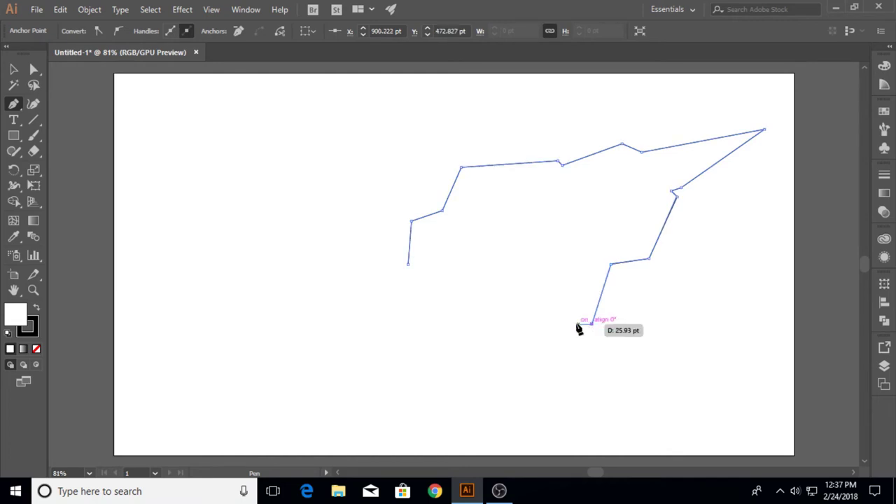
pyautogui.click(526, 314)
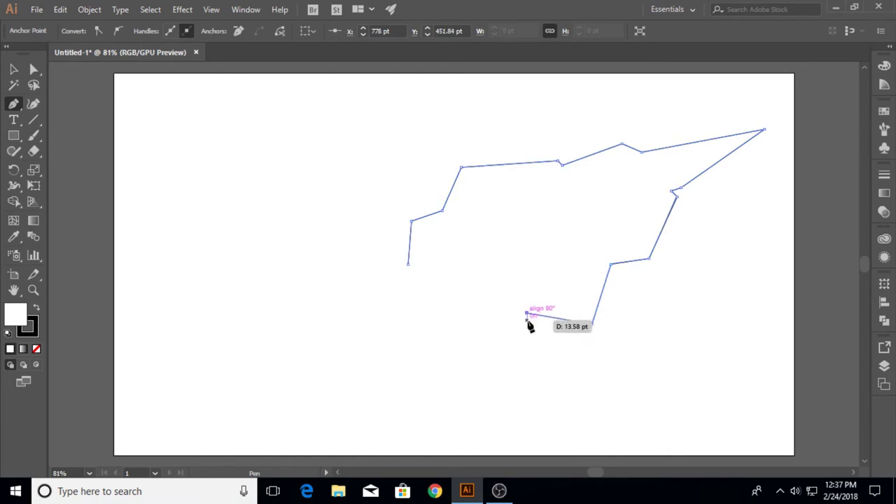
pyautogui.click(527, 323)
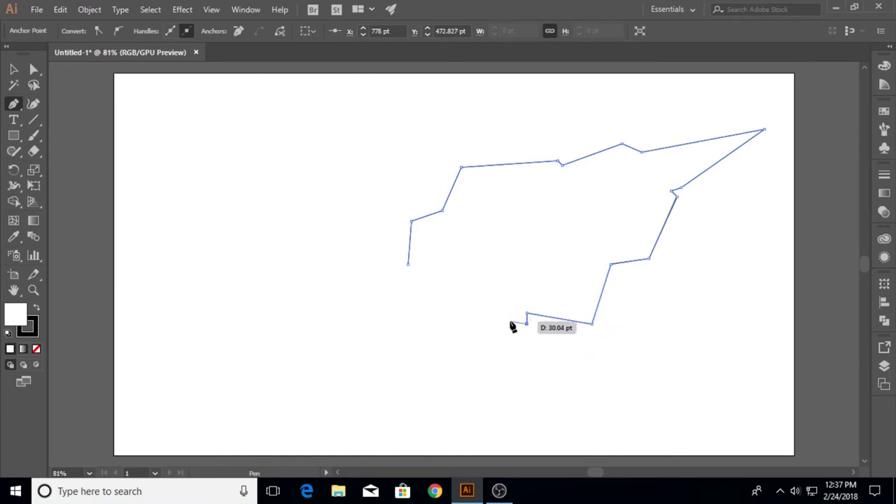
pyautogui.click(466, 323)
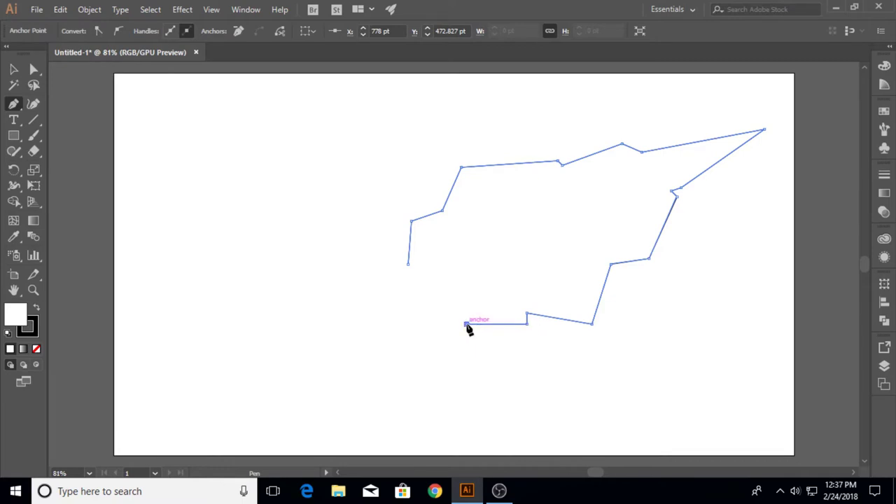
pyautogui.click(408, 265)
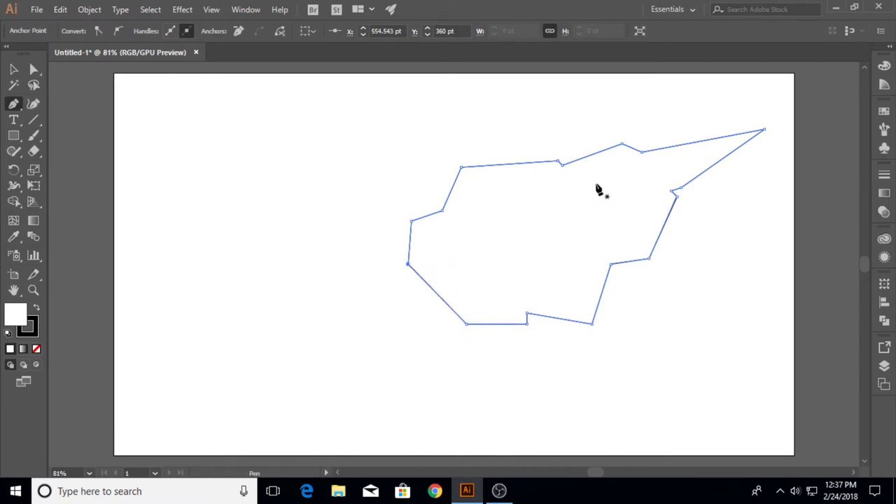
# Step: Draw a long curved handle from inside the blade to a rounded lower-left end
pyautogui.click(504, 258)
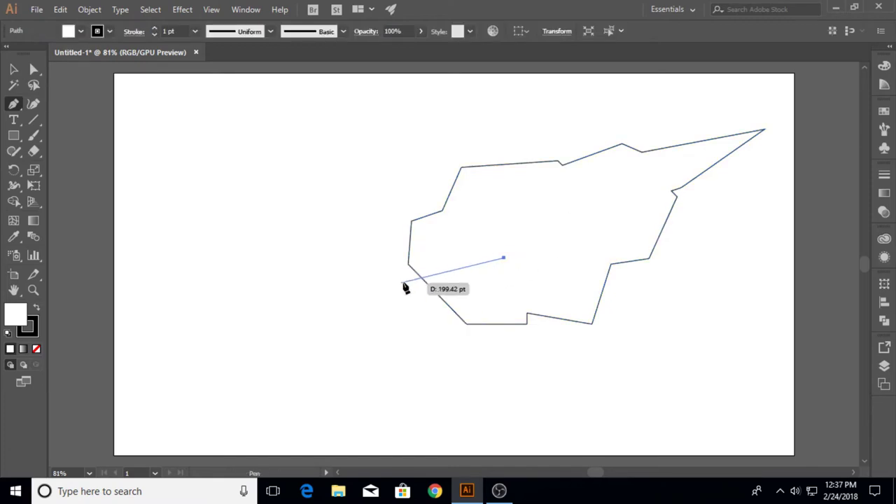
pyautogui.moveTo(408, 280); pyautogui.dragTo(374, 304)
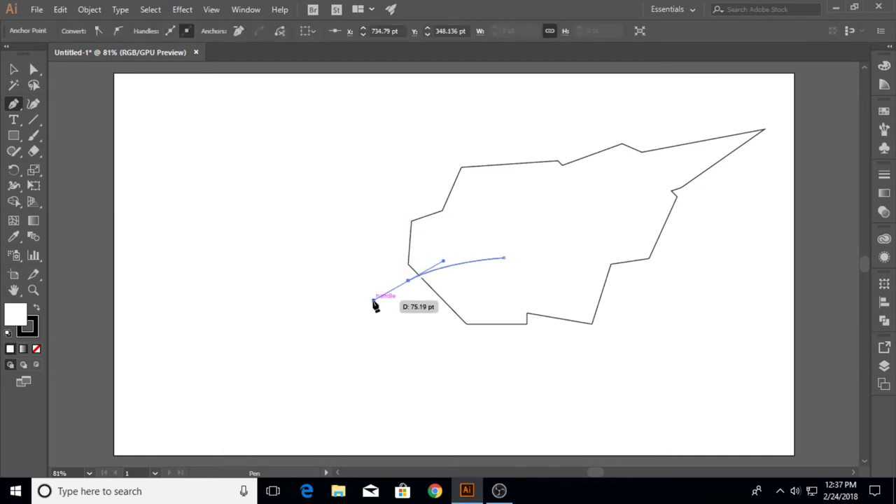
pyautogui.click(212, 386)
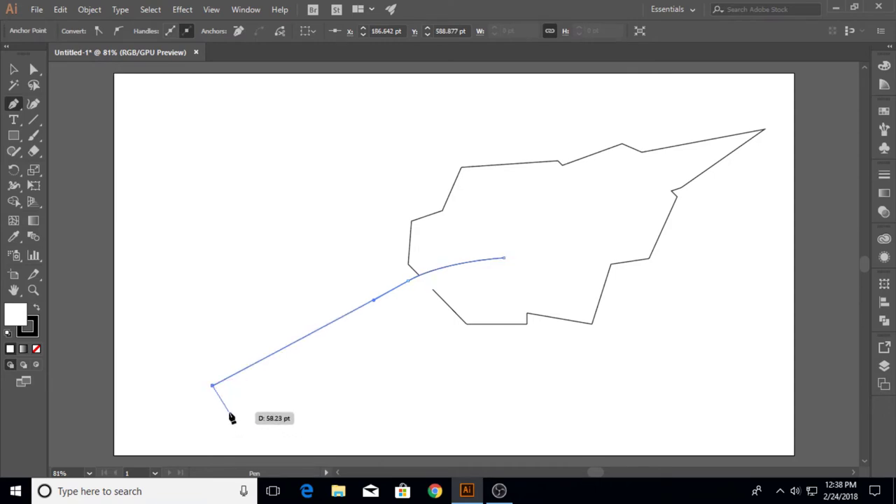
pyautogui.moveTo(230, 413)
pyautogui.mouseDown()
pyautogui.moveTo(241, 414)
pyautogui.moveTo(231, 415)
pyautogui.mouseUp()
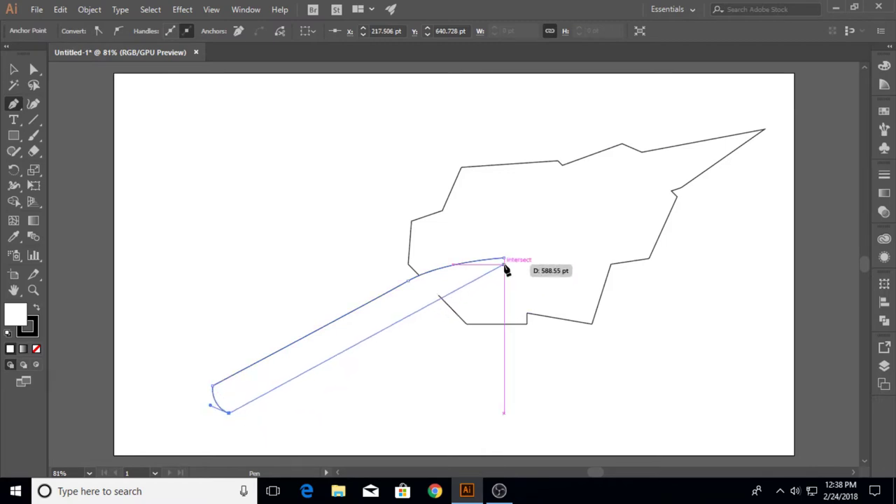
pyautogui.click(426, 309)
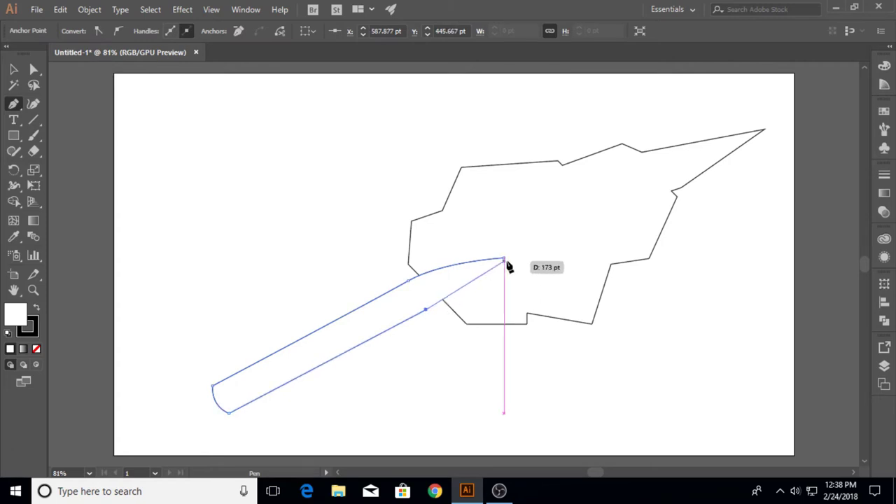
pyautogui.moveTo(504, 259); pyautogui.dragTo(509, 250)
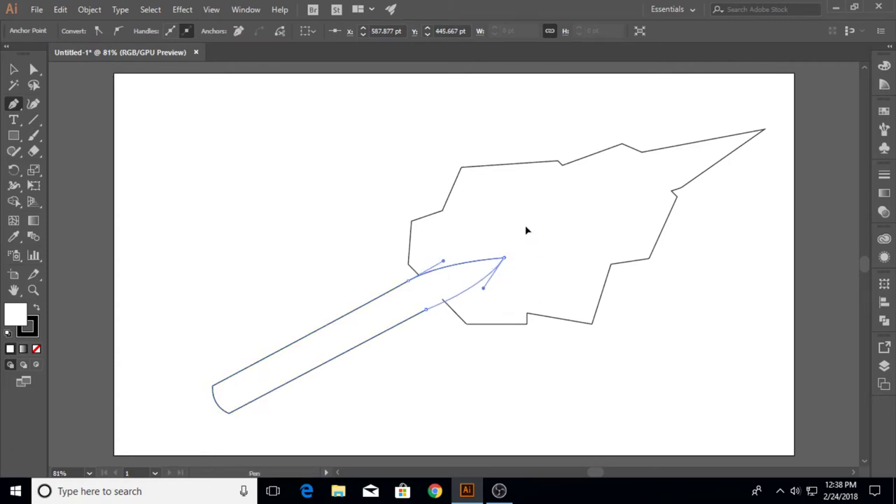
pyautogui.moveTo(546, 215)
pyautogui.mouseDown()
pyautogui.moveTo(556, 208)
pyautogui.moveTo(547, 219)
pyautogui.moveTo(544, 212)
pyautogui.mouseUp()
# Step: Reposition the anchor on the handle's lower edge with Direct Selection
pyautogui.click(34, 68)
pyautogui.moveTo(429, 313); pyautogui.dragTo(427, 321)
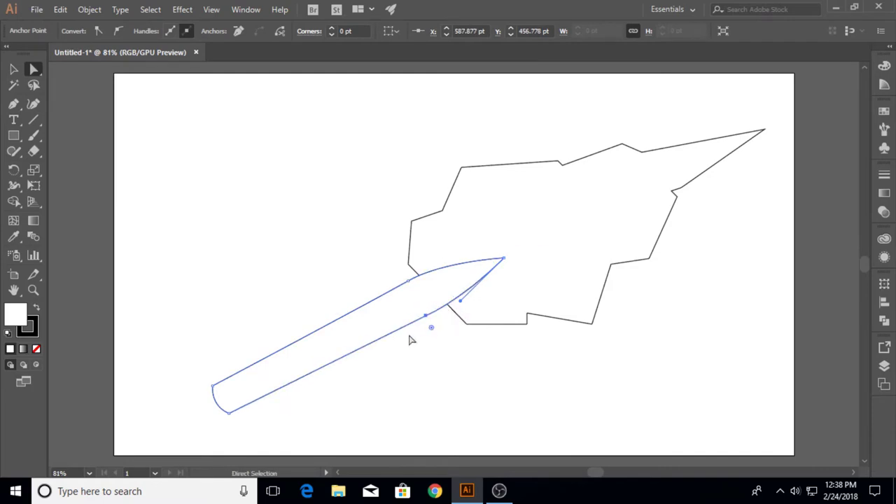
pyautogui.click(14, 108)
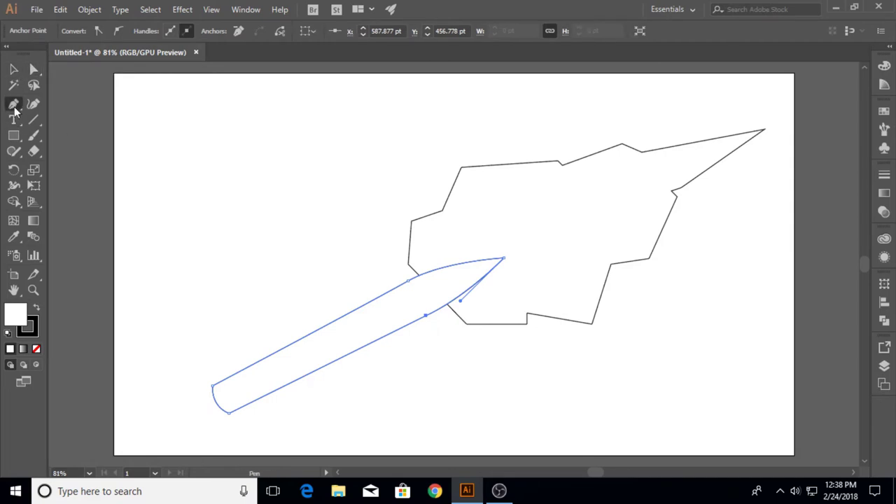
# Step: Fill the jagged blade with near-black 020202
pyautogui.click(12, 70)
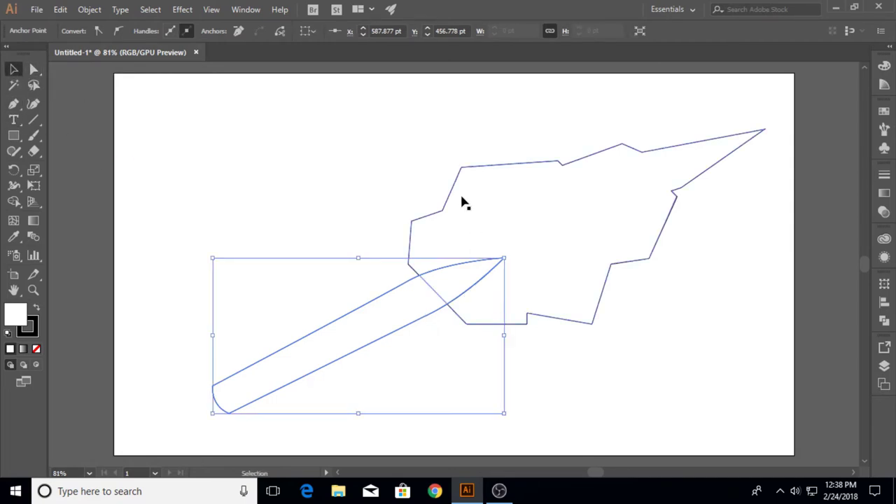
pyautogui.click(432, 202)
pyautogui.doubleClick(25, 317)
pyautogui.click(534, 264)
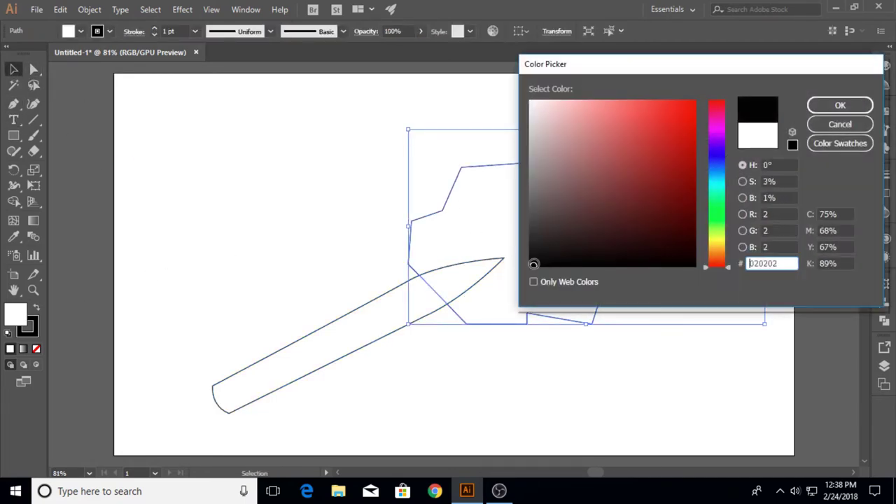
pyautogui.click(836, 105)
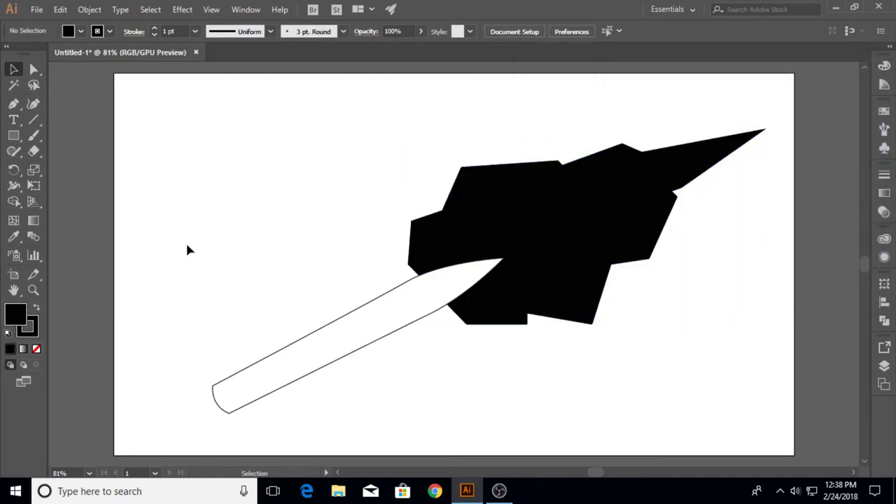
pyautogui.click(13, 104)
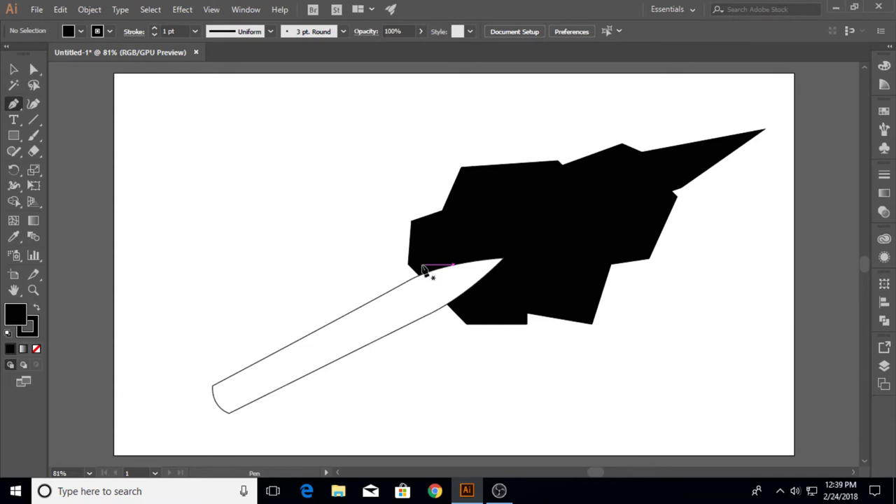
# Step: Trace an inner jagged outline up the blade's left side and along its top
pyautogui.click(421, 265)
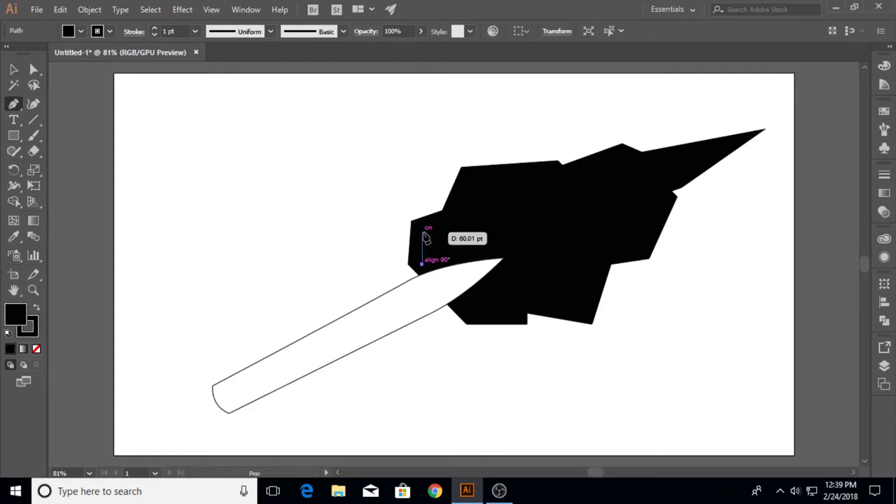
pyautogui.click(422, 231)
pyautogui.click(446, 221)
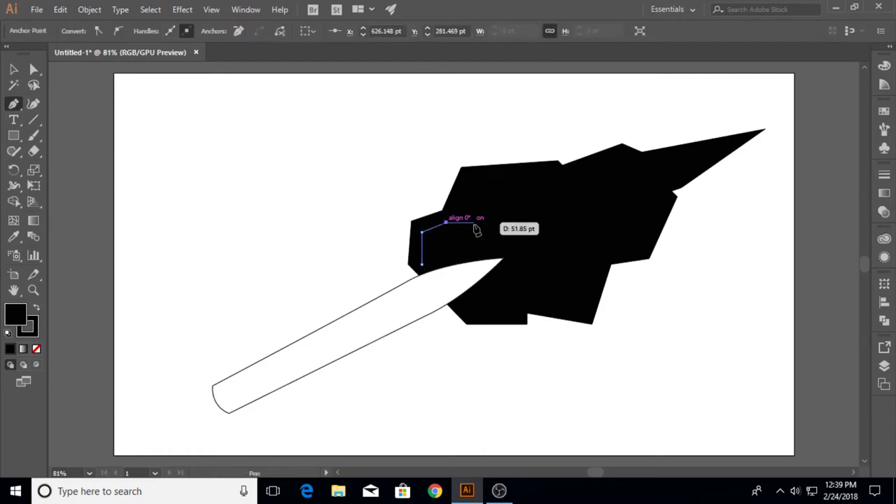
pyautogui.click(481, 222)
pyautogui.click(459, 210)
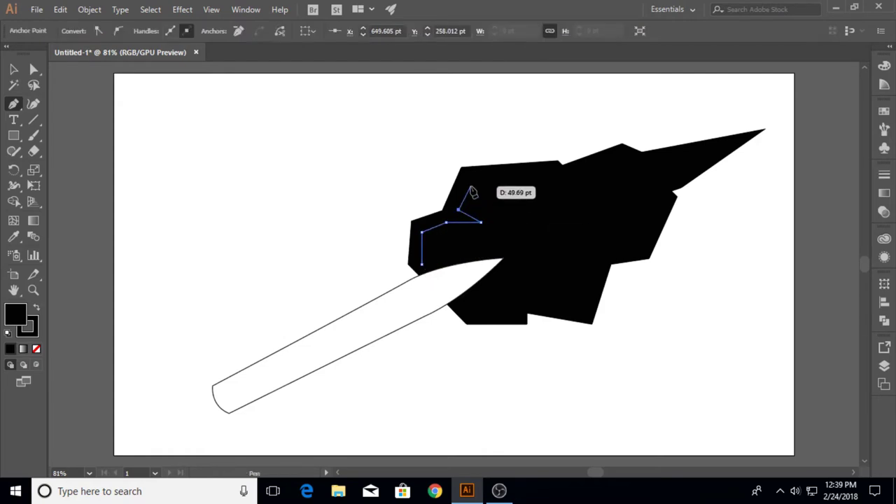
pyautogui.click(471, 186)
pyautogui.click(547, 178)
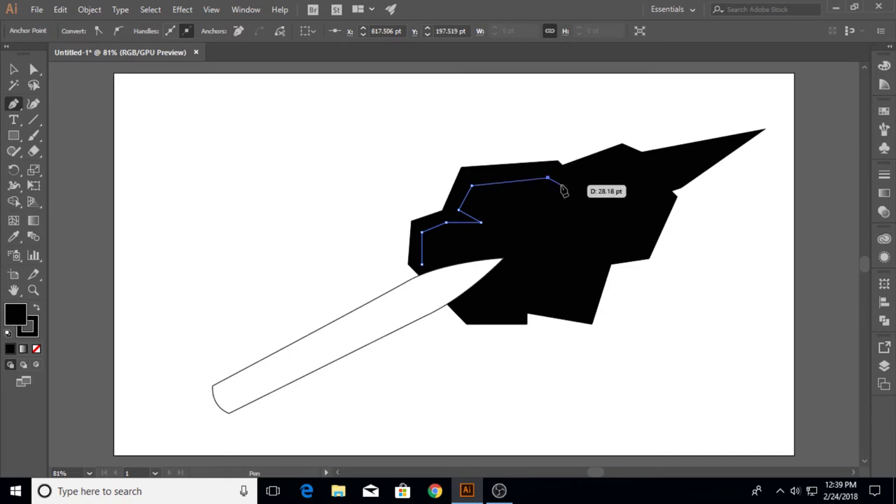
pyautogui.click(566, 183)
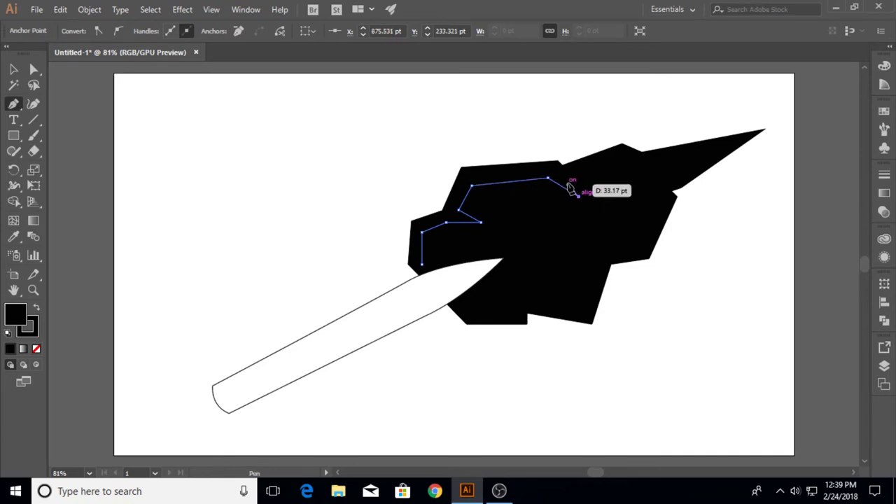
pyautogui.click(578, 195)
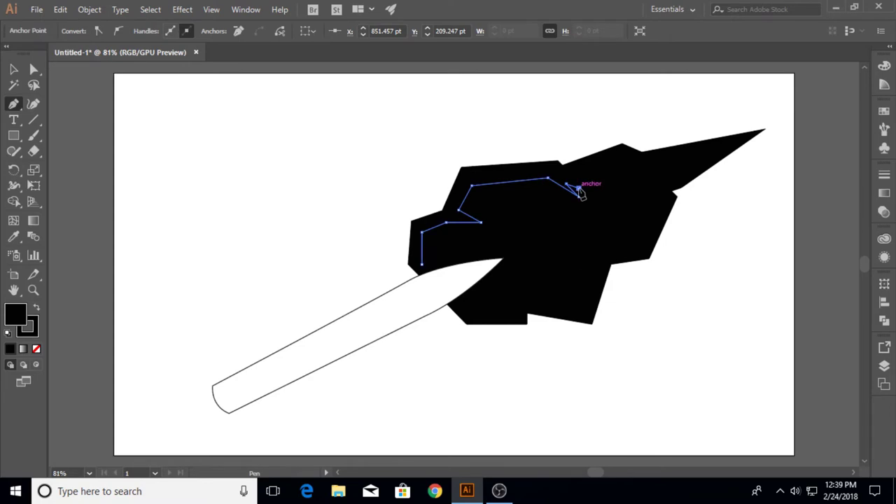
pyautogui.click(570, 179)
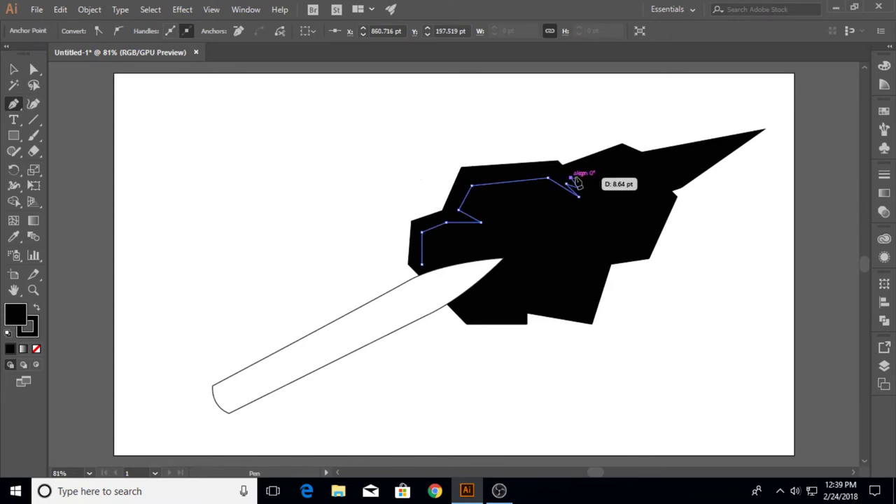
pyautogui.click(618, 158)
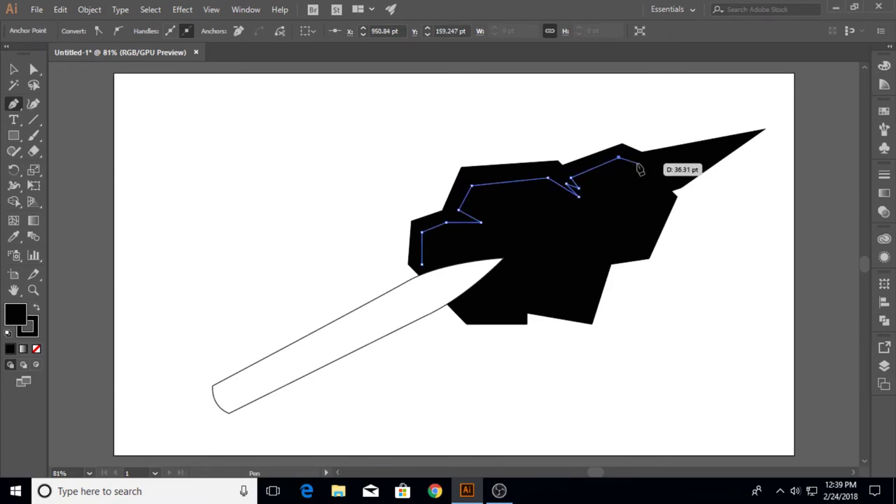
pyautogui.click(633, 162)
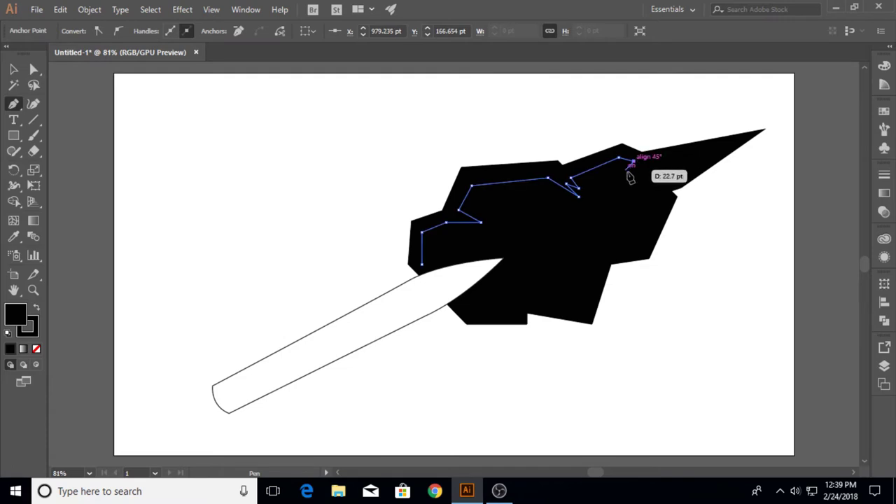
pyautogui.click(642, 160)
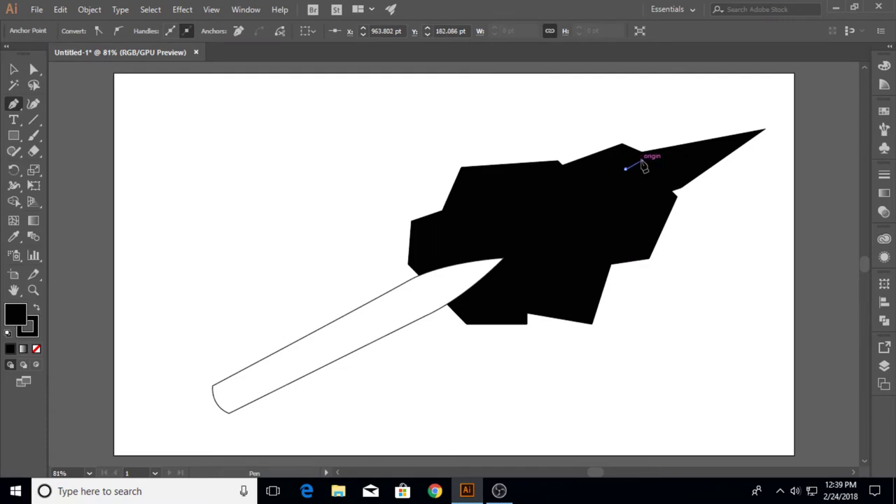
# Step: Continue the inner outline from the tip along the right and bottom edges, closing it
pyautogui.click(723, 145)
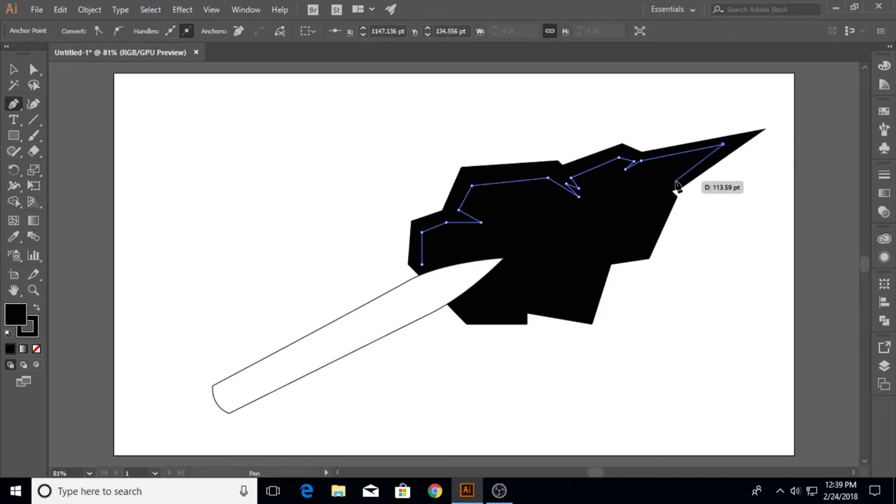
pyautogui.click(676, 184)
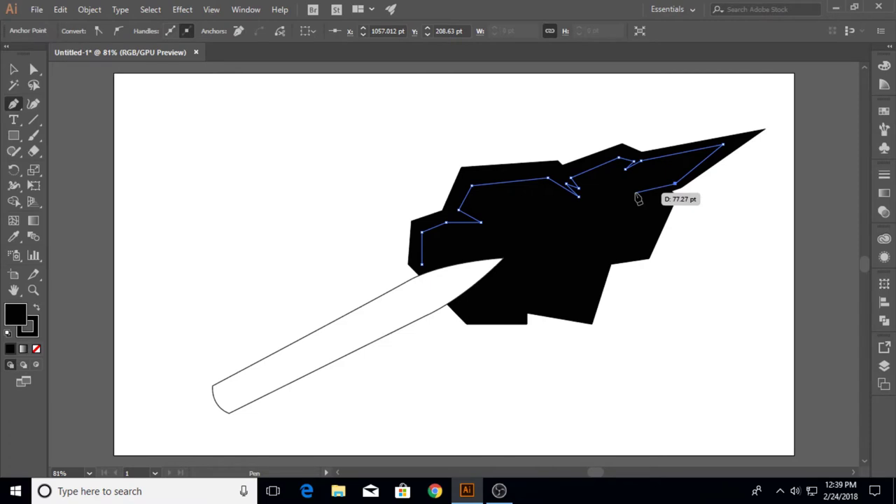
pyautogui.click(658, 191)
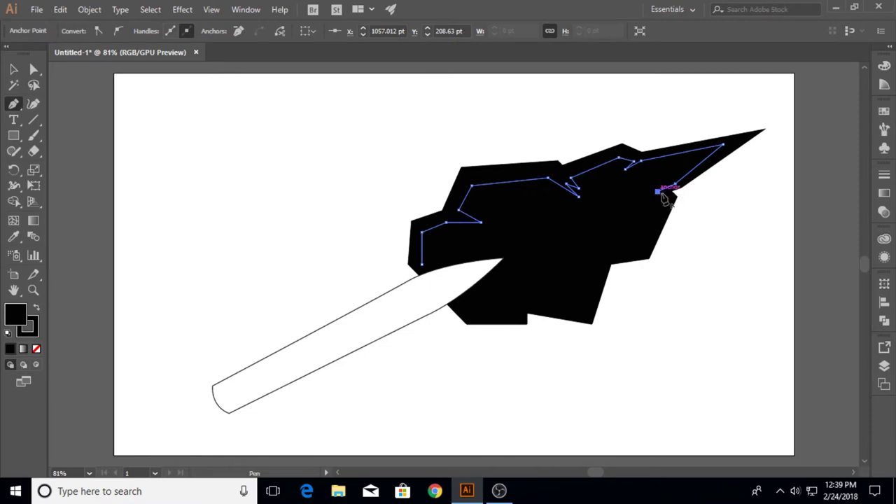
pyautogui.click(670, 197)
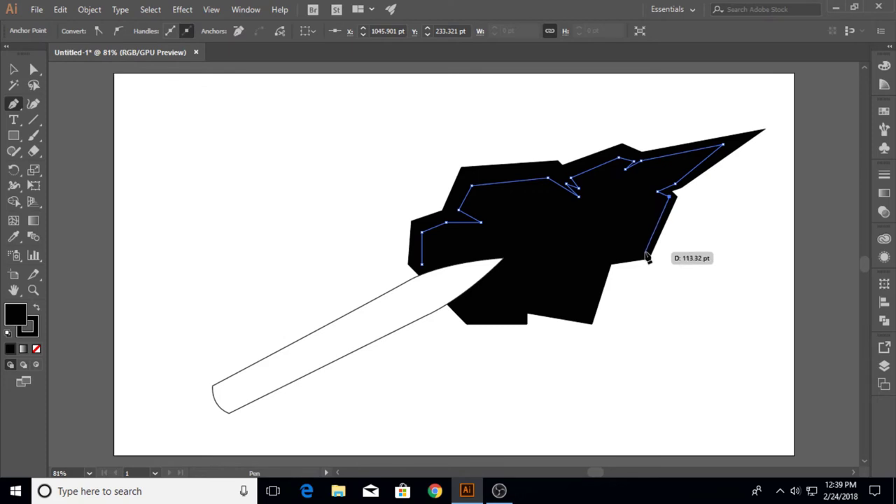
pyautogui.click(645, 252)
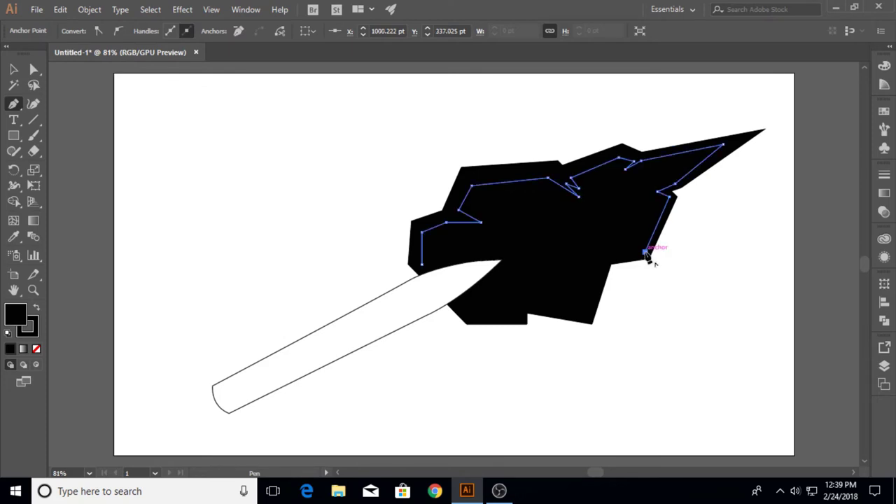
pyautogui.click(616, 254)
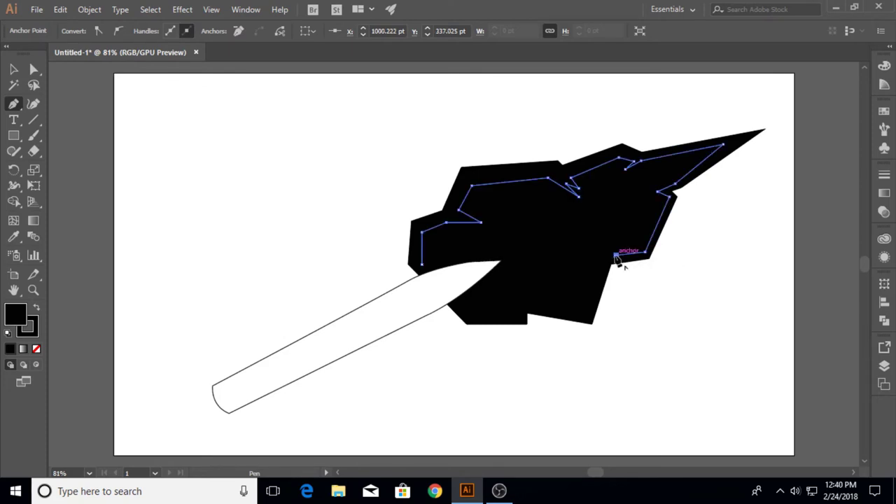
pyautogui.click(586, 246)
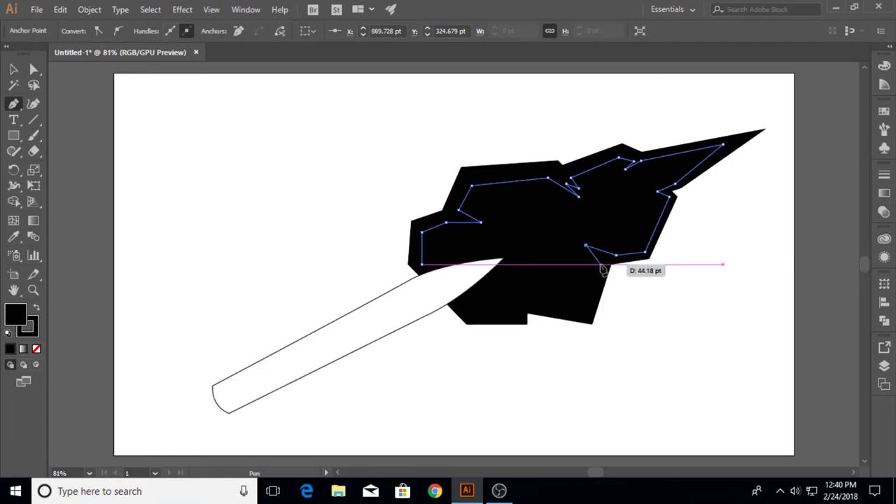
pyautogui.click(600, 264)
pyautogui.click(587, 315)
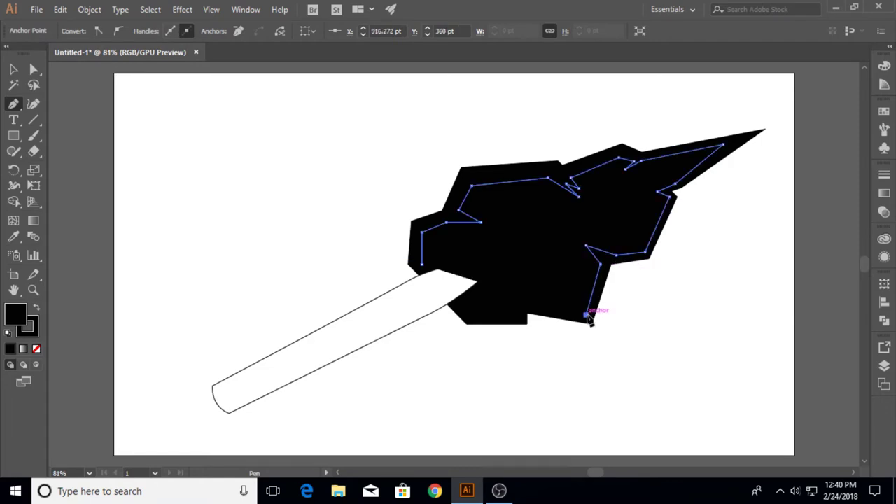
pyautogui.click(532, 307)
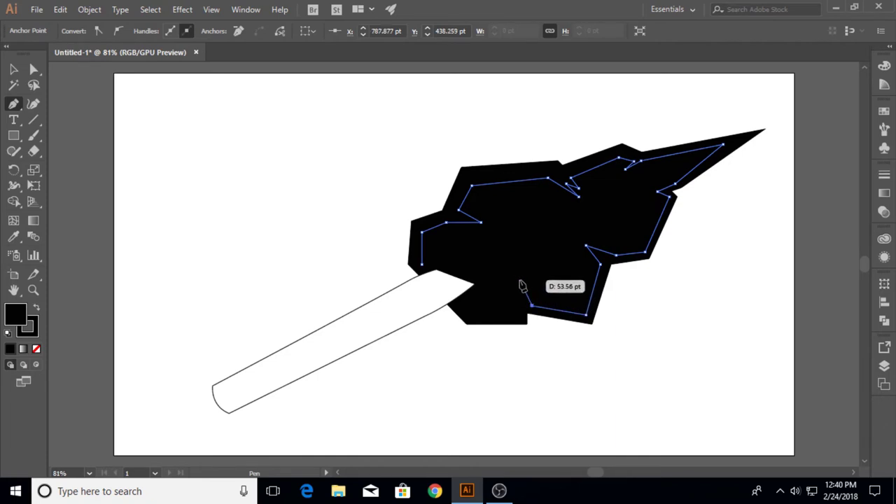
pyautogui.click(520, 280)
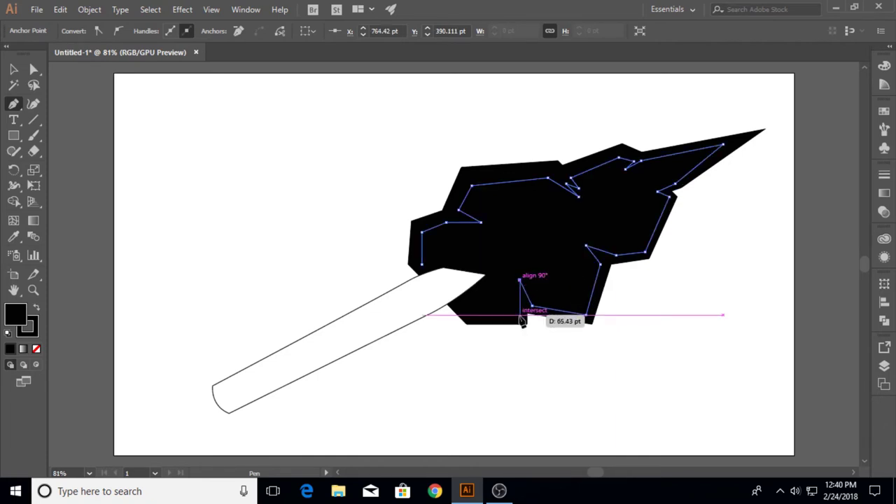
pyautogui.click(520, 316)
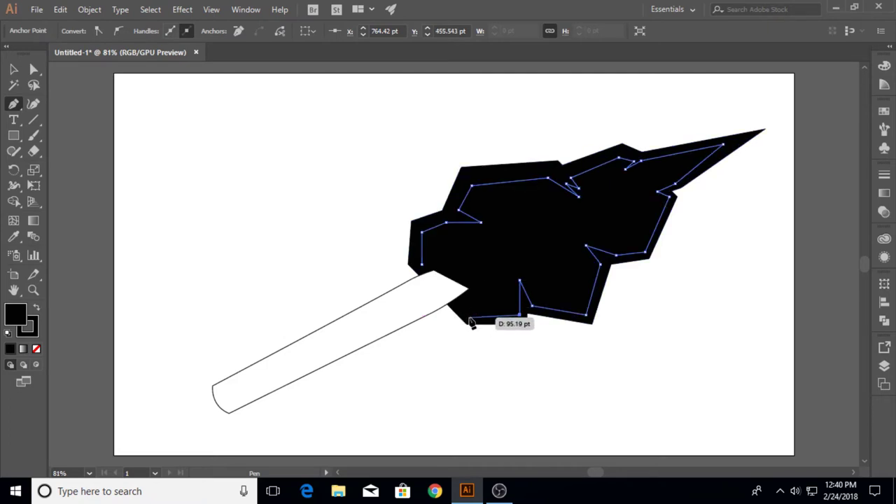
pyautogui.click(469, 318)
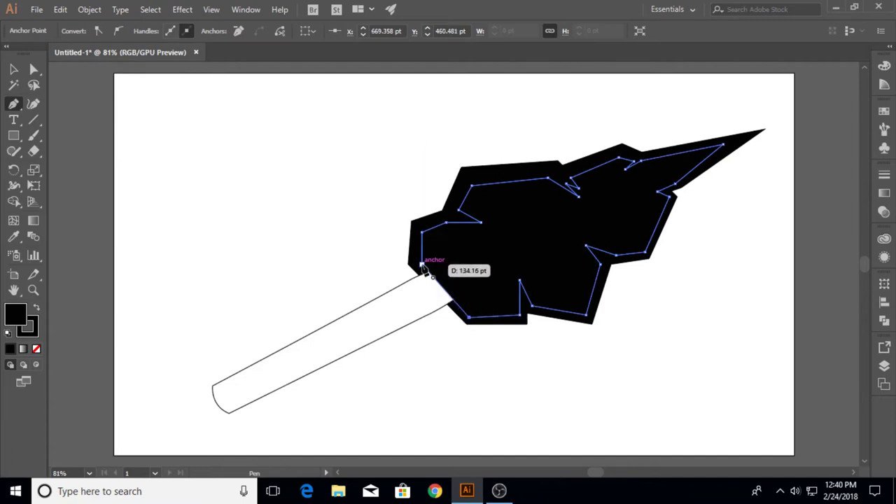
pyautogui.click(422, 266)
# Step: Fill the inner jagged shape with white and deselect it
pyautogui.click(13, 69)
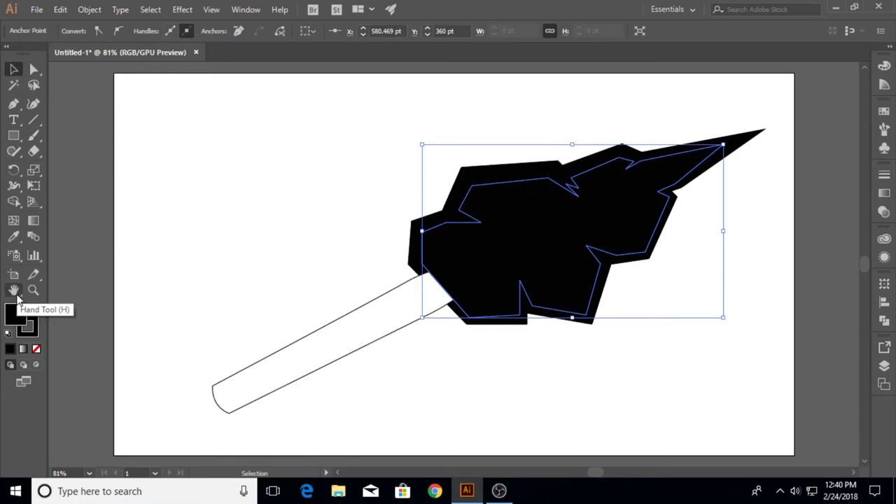
pyautogui.doubleClick(15, 314)
pyautogui.moveTo(548, 112); pyautogui.dragTo(524, 91)
pyautogui.click(840, 105)
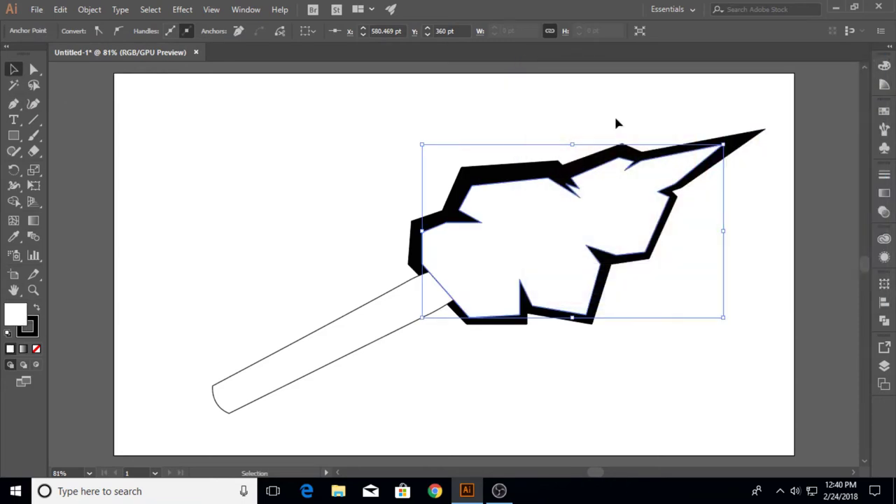
pyautogui.click(313, 182)
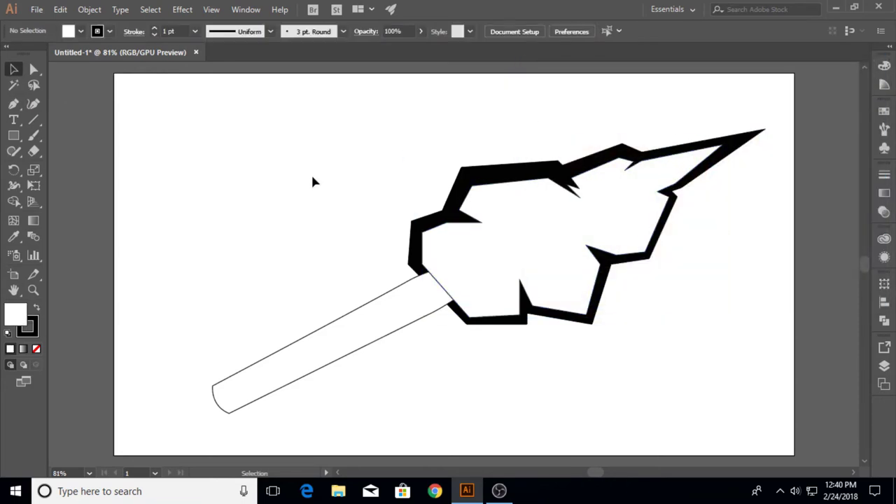
pyautogui.click(13, 103)
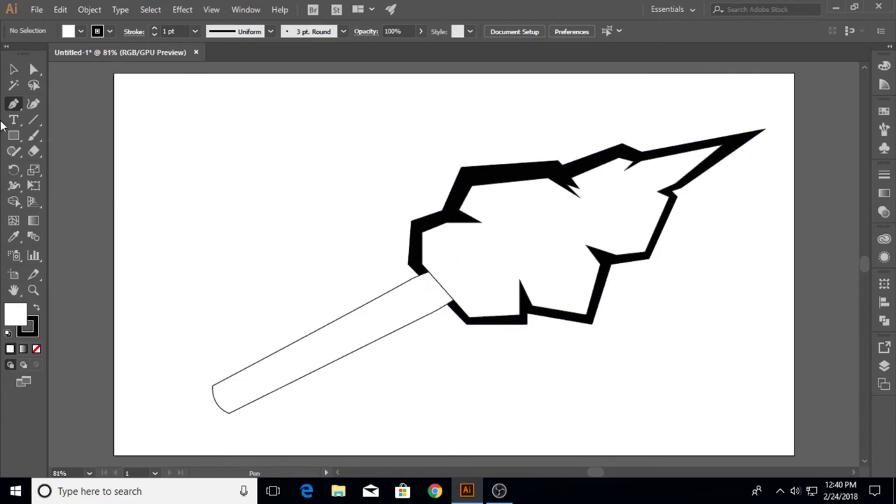
pyautogui.click(13, 70)
# Step: Bring the handle shape in front of the blade
pyautogui.click(371, 330)
pyautogui.rightClick(371, 329)
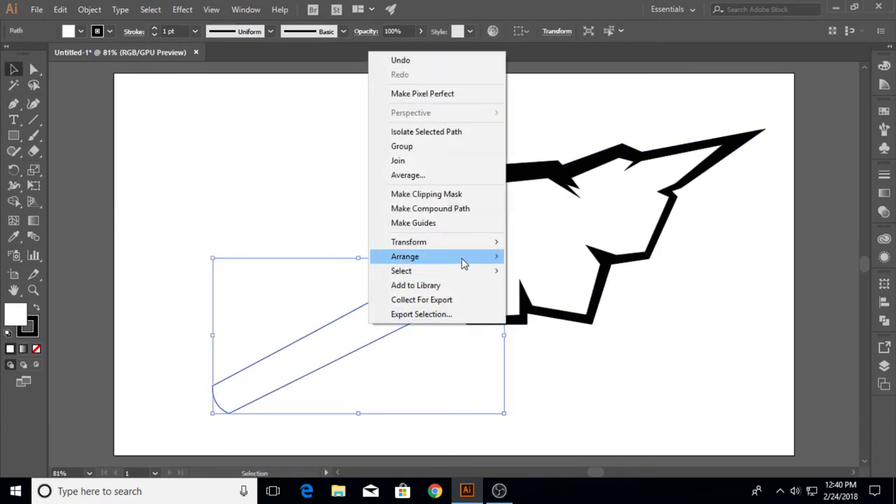
pyautogui.click(539, 255)
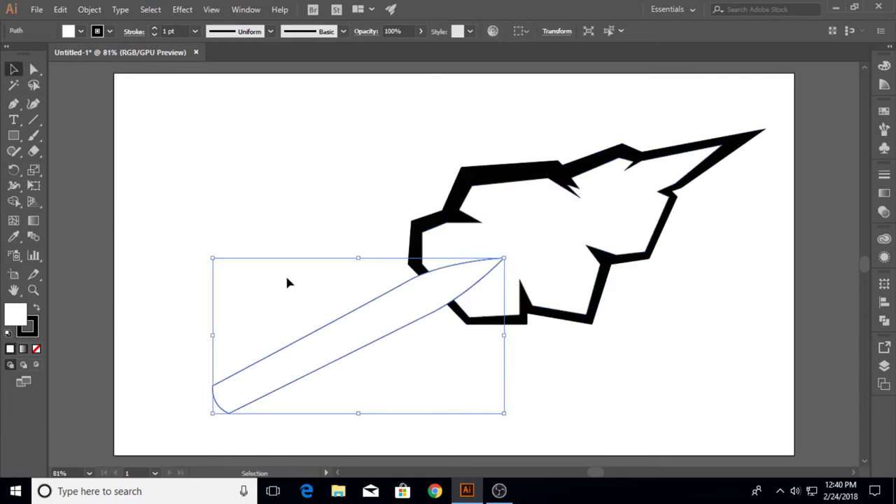
# Step: Fill the shaft with near-black 070707 and deselect it
pyautogui.doubleClick(16, 315)
pyautogui.click(530, 265)
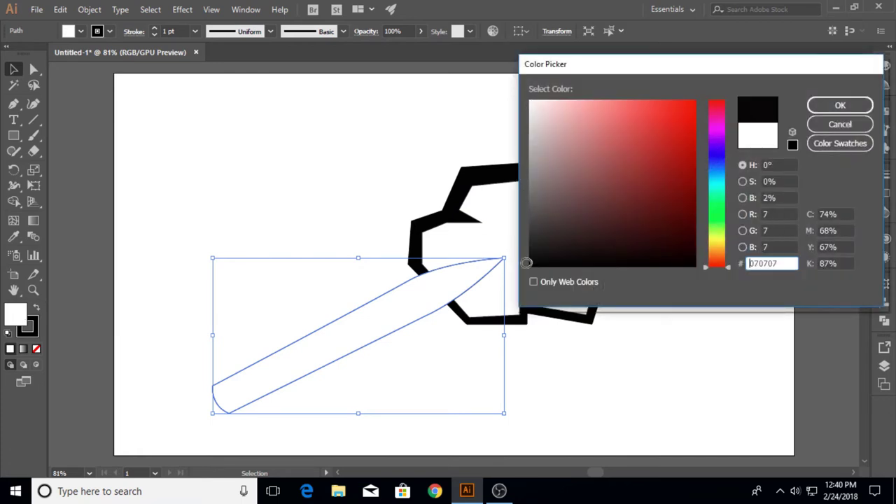
pyautogui.click(840, 105)
pyautogui.click(308, 152)
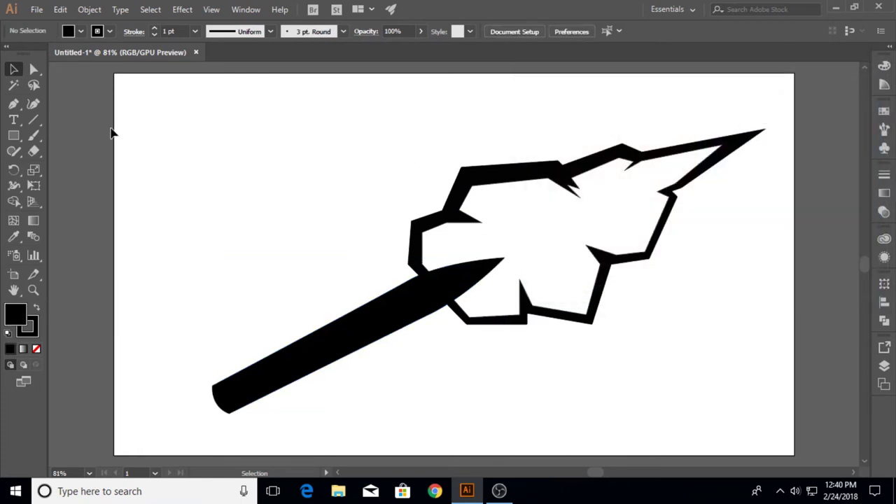
pyautogui.click(13, 107)
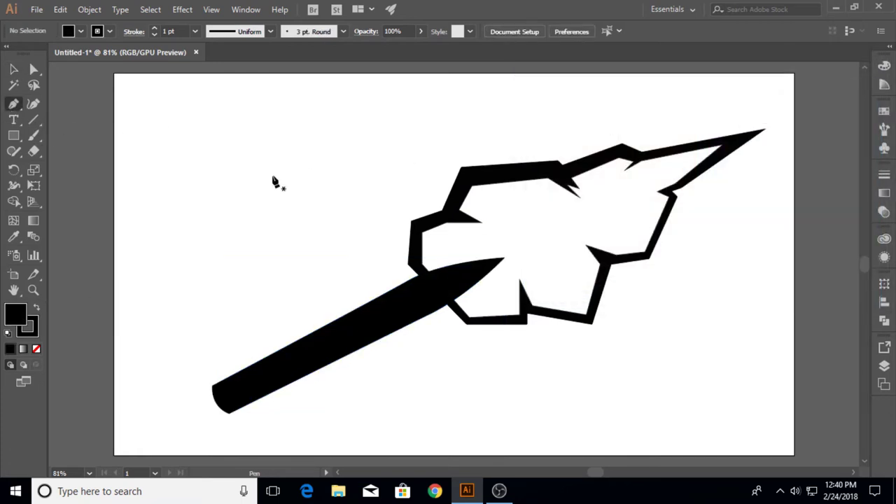
# Step: Draw curved anchors for the inner blade shape from its lower point toward the tip
pyautogui.click(470, 300)
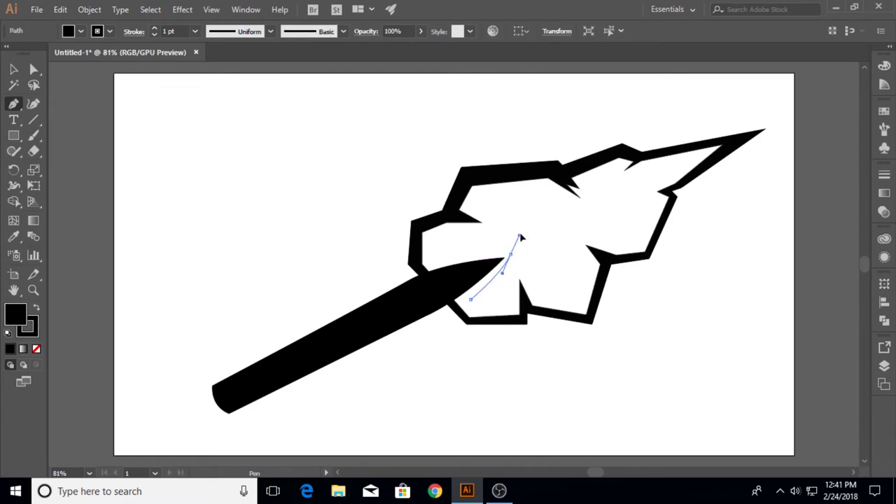
pyautogui.moveTo(522, 226)
pyautogui.mouseDown()
pyautogui.moveTo(527, 259)
pyautogui.moveTo(538, 249)
pyautogui.moveTo(549, 260)
pyautogui.mouseUp()
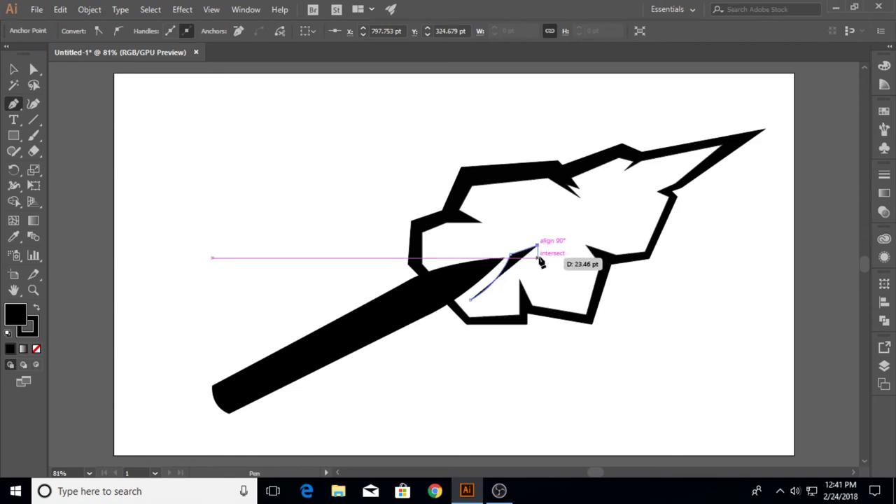
pyautogui.moveTo(545, 248); pyautogui.dragTo(550, 253)
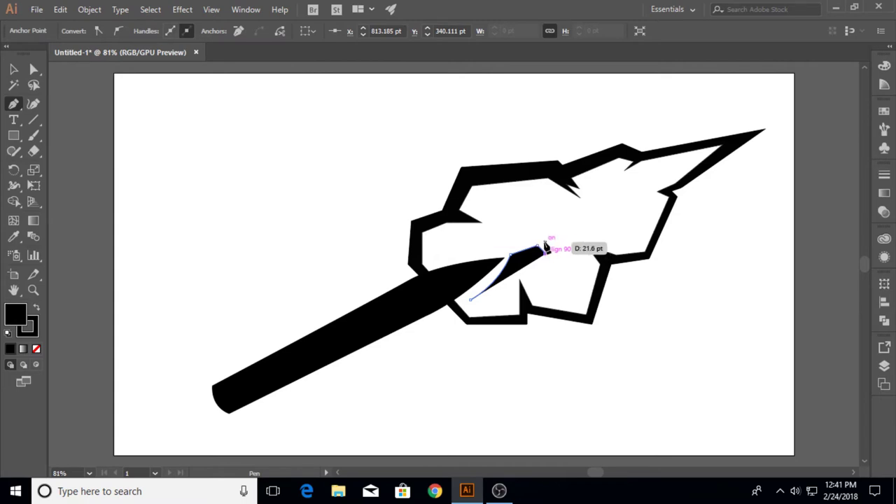
pyautogui.moveTo(545, 249); pyautogui.dragTo(633, 199)
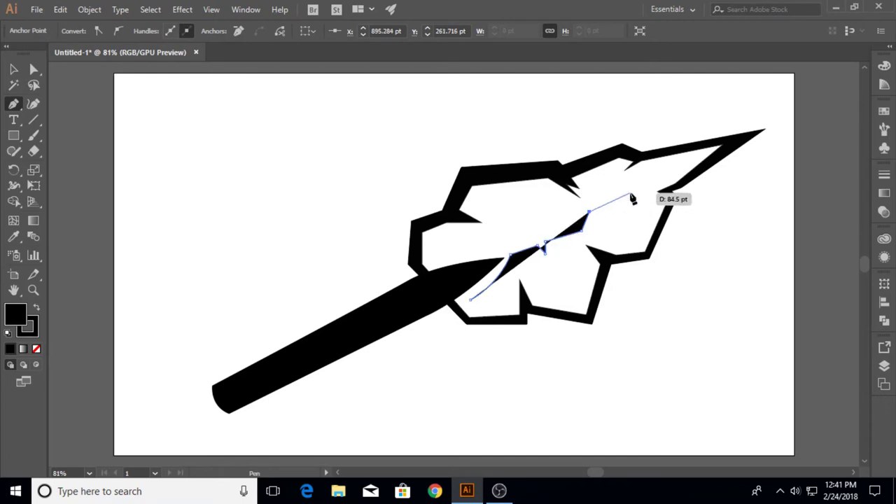
pyautogui.moveTo(630, 199)
pyautogui.mouseDown()
pyautogui.moveTo(677, 179)
pyautogui.moveTo(634, 203)
pyautogui.moveTo(658, 203)
pyautogui.mouseUp()
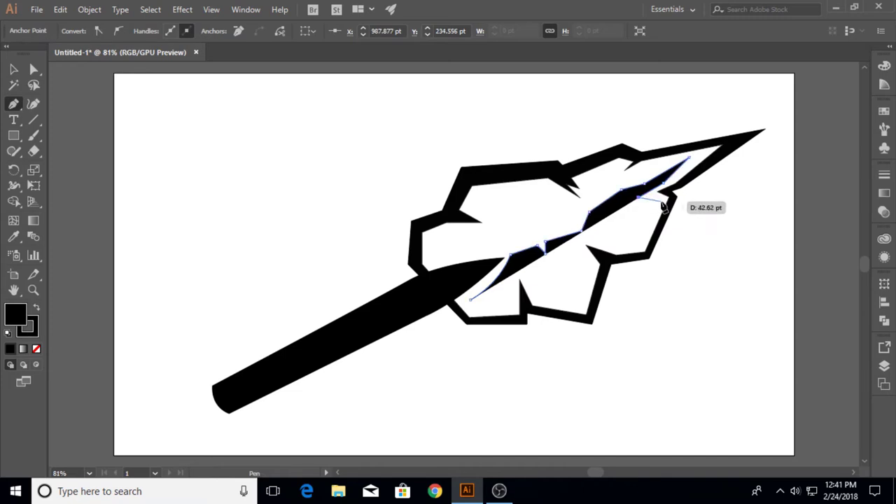
pyautogui.moveTo(658, 203); pyautogui.dragTo(658, 203)
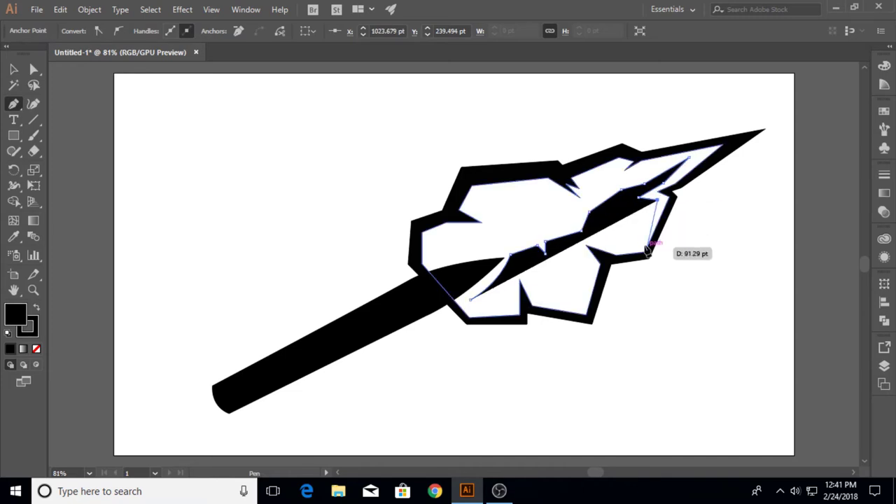
# Step: Add the jagged lower anchors, redoing one misplaced point, and close the inner shape
pyautogui.click(647, 249)
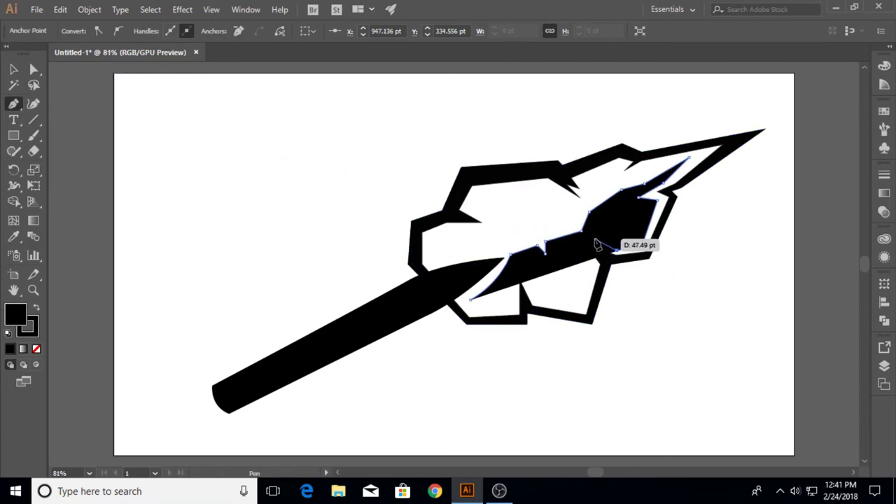
pyautogui.click(596, 246)
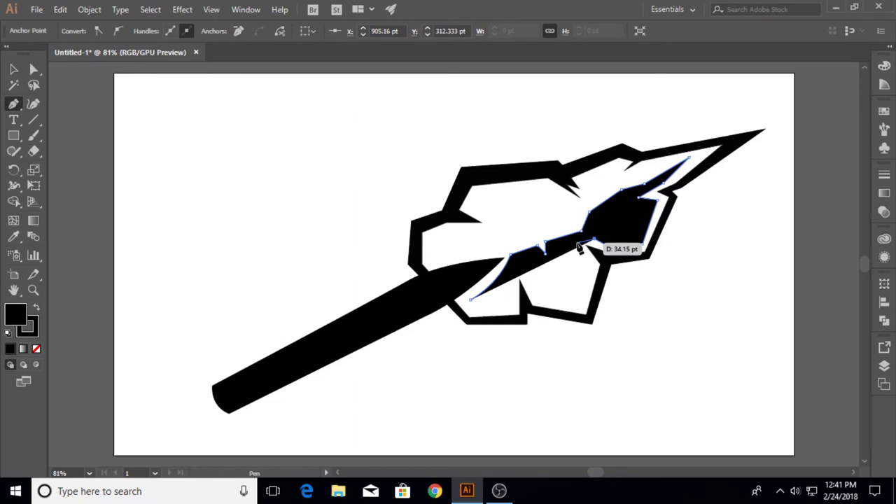
pyautogui.hotkey('ctrl', 'z')
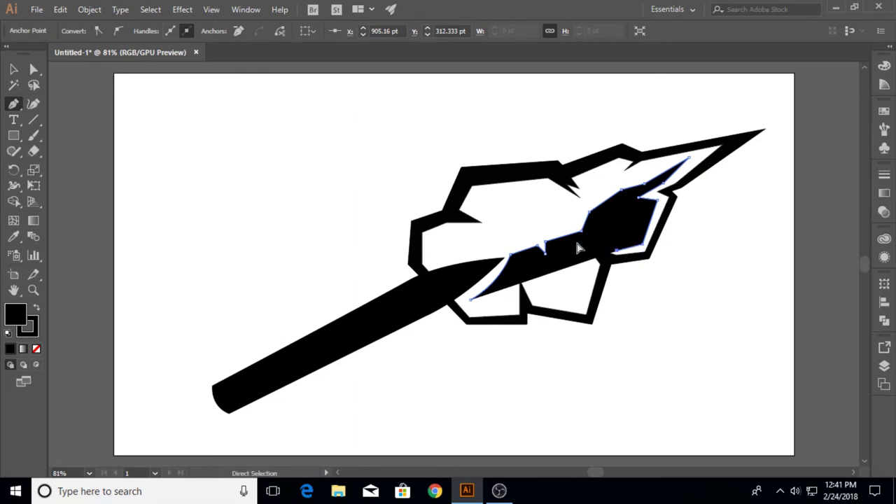
pyautogui.click(576, 242)
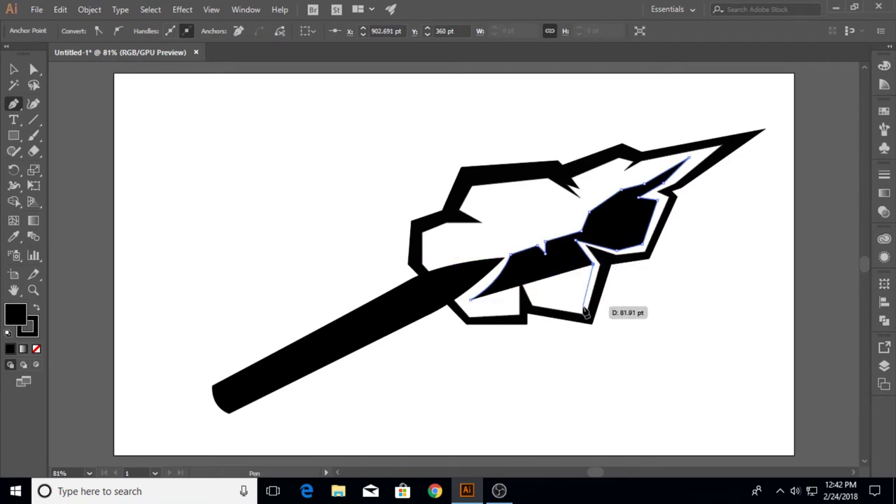
pyautogui.click(586, 308)
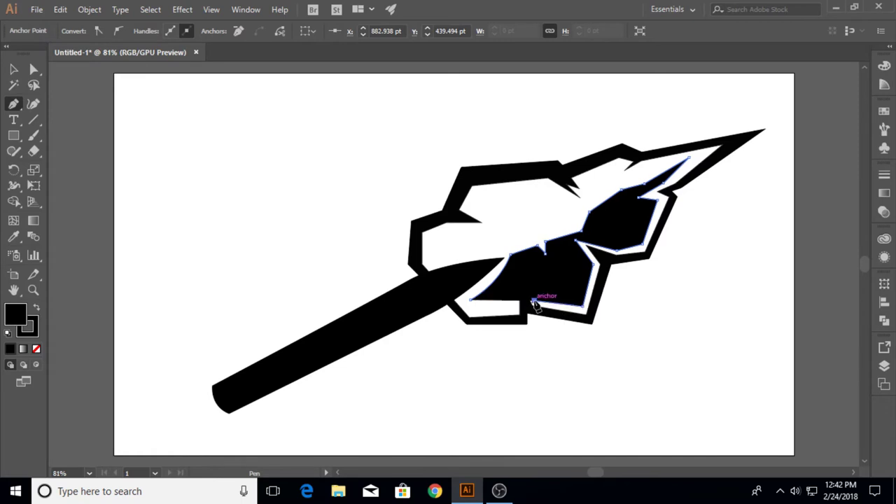
pyautogui.click(514, 267)
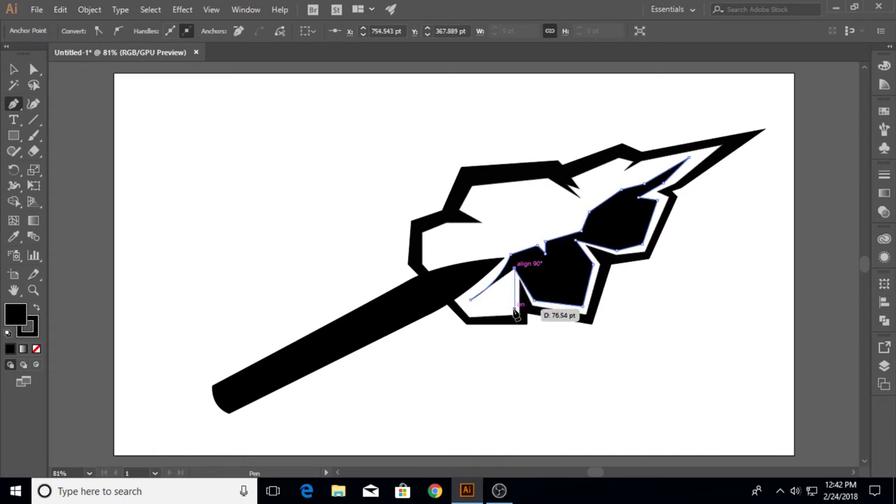
pyautogui.click(515, 309)
pyautogui.click(469, 311)
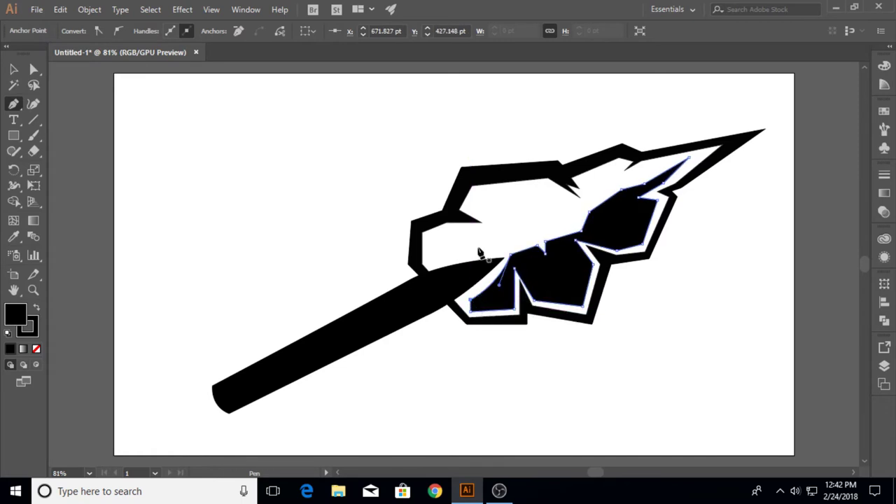
# Step: Reselect the black shaft and reshape the curve at its rounded end
pyautogui.press('v')
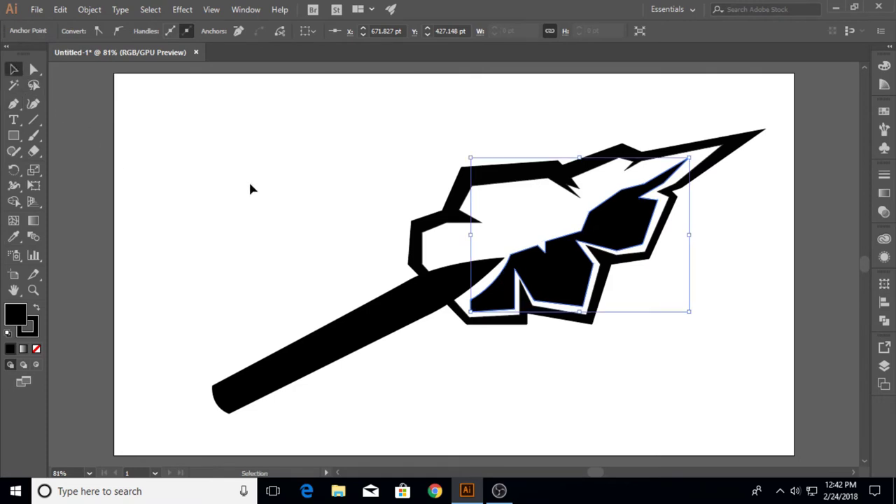
pyautogui.click(262, 190)
pyautogui.click(343, 340)
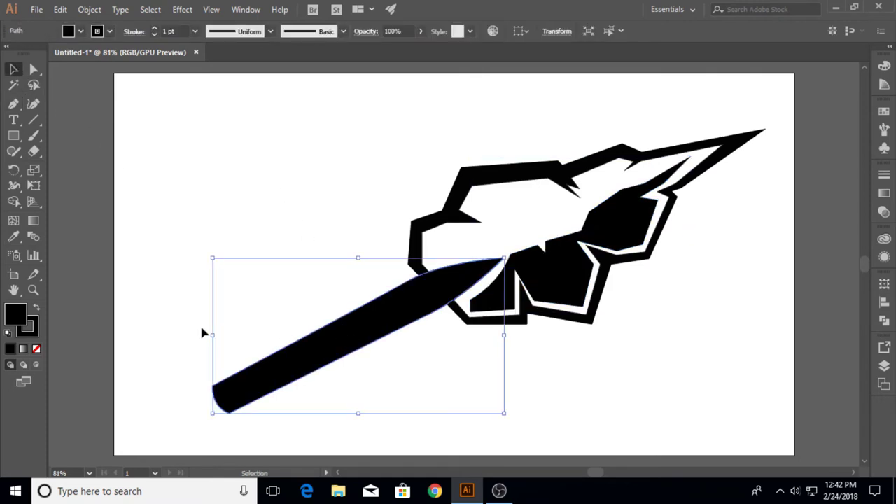
pyautogui.click(13, 104)
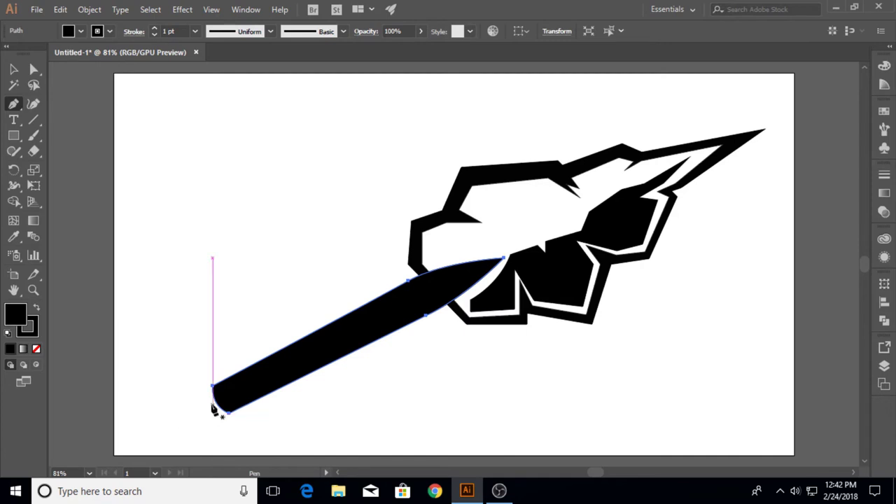
pyautogui.moveTo(221, 387); pyautogui.dragTo(234, 412)
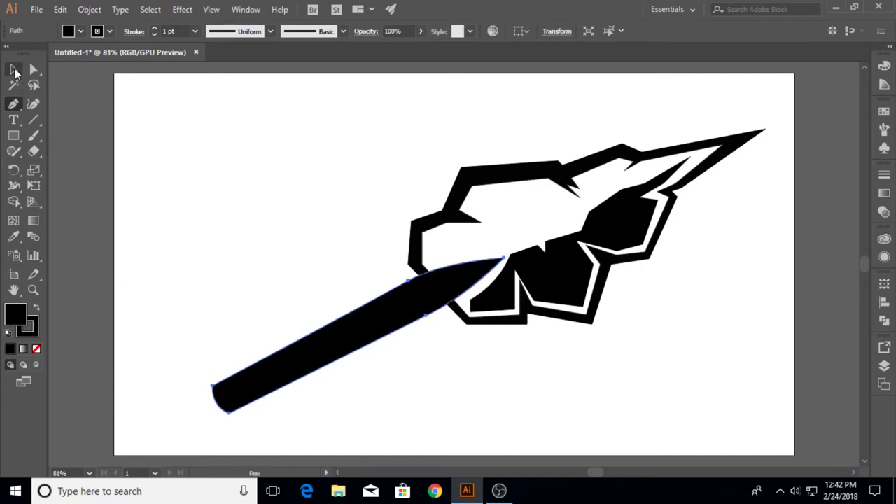
# Step: Apply Offset Path at -10 pt with Miter joins, previewed, to the shaft
pyautogui.press('v')
pyautogui.click(97, 12)
pyautogui.moveTo(137, 292)
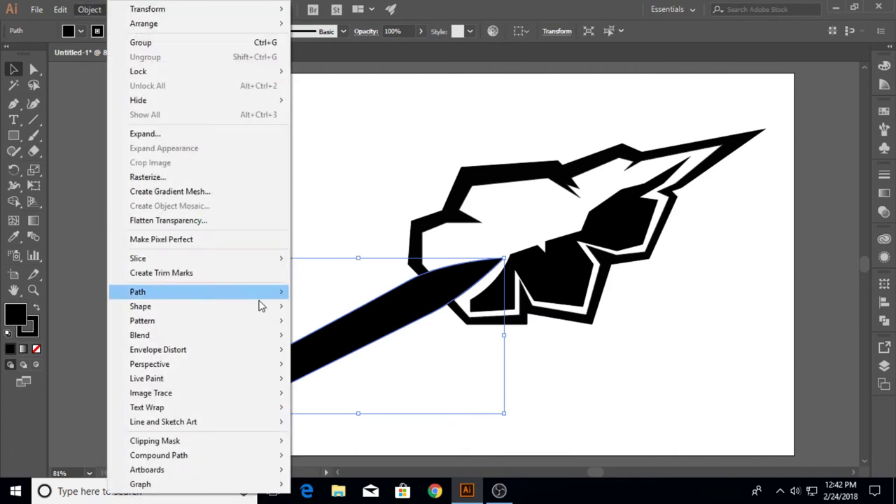
pyautogui.click(378, 340)
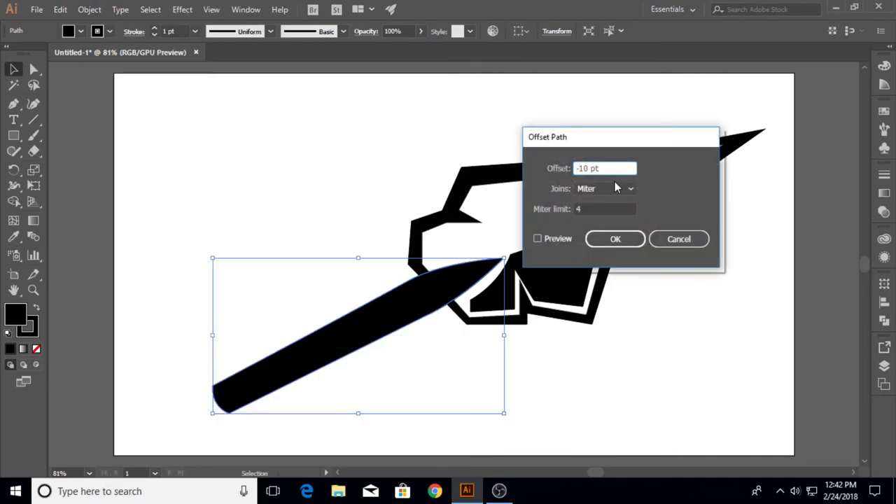
pyautogui.click(538, 239)
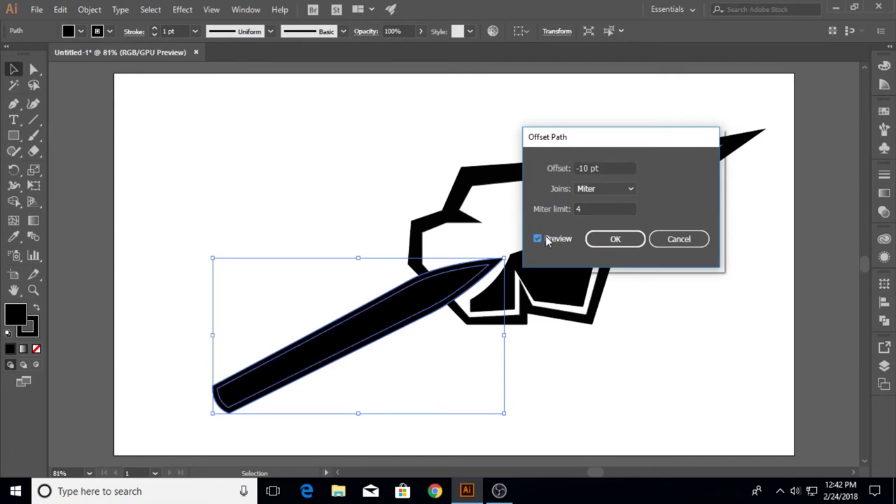
pyautogui.click(614, 240)
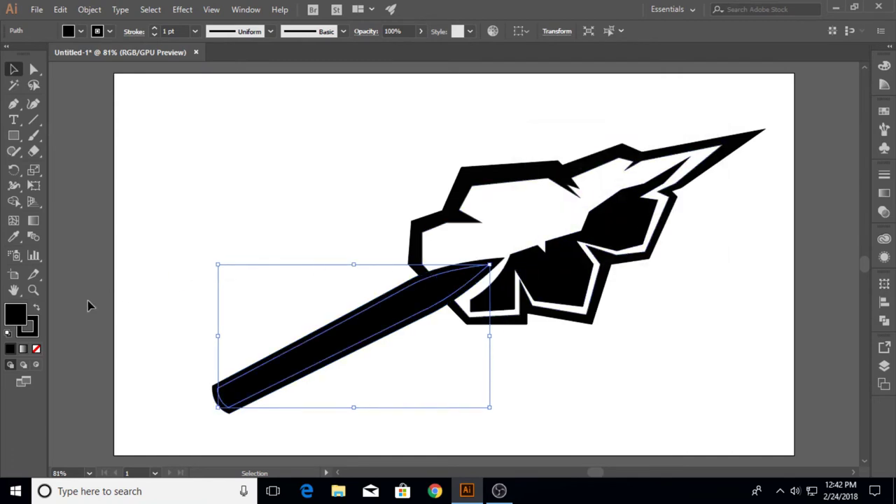
# Step: Fill the inset shaft copy with dark brown 3A2A1B and deselect it
pyautogui.doubleClick(11, 318)
pyautogui.click(619, 232)
pyautogui.moveTo(717, 264); pyautogui.dragTo(721, 257)
pyautogui.moveTo(617, 231)
pyautogui.mouseDown()
pyautogui.moveTo(670, 230)
pyautogui.moveTo(673, 220)
pyautogui.mouseUp()
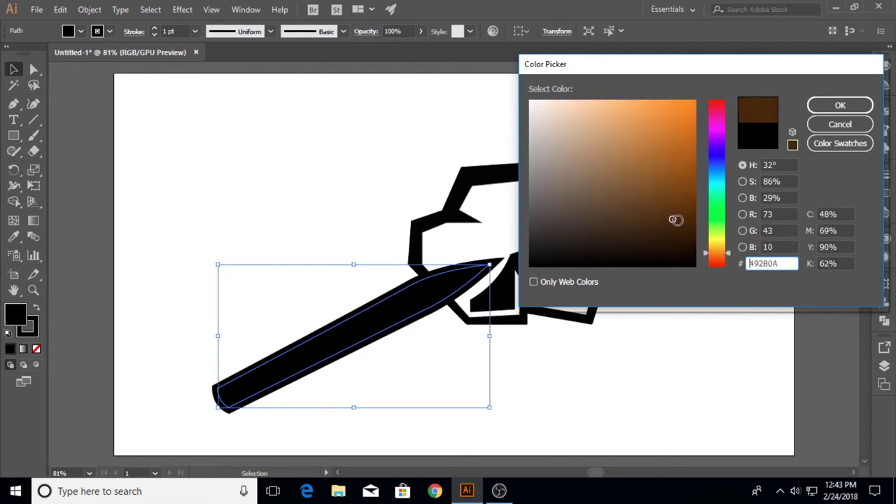
pyautogui.click(724, 261)
pyautogui.moveTo(719, 258); pyautogui.dragTo(716, 246)
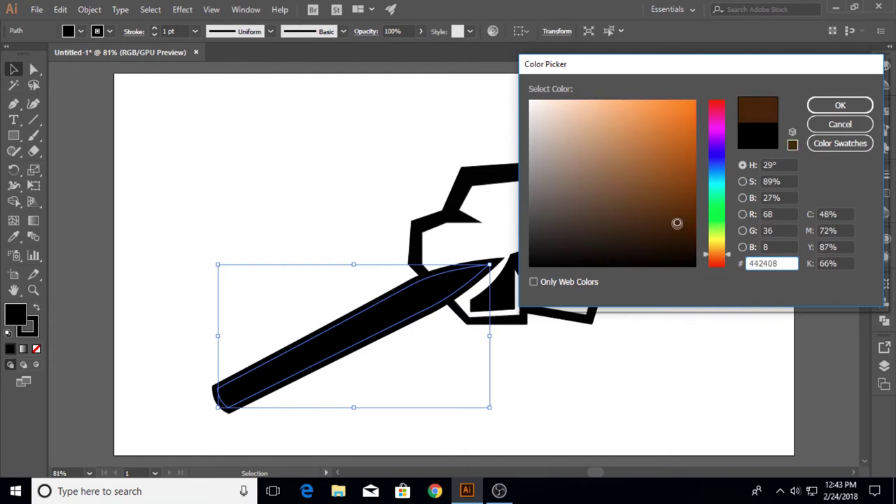
pyautogui.moveTo(677, 223)
pyautogui.mouseDown()
pyautogui.moveTo(623, 214)
pyautogui.moveTo(619, 222)
pyautogui.mouseUp()
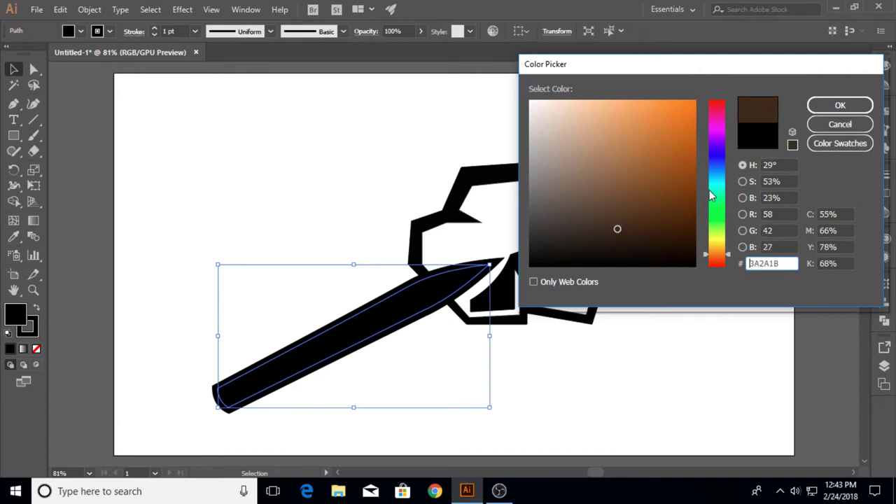
pyautogui.click(841, 105)
pyautogui.click(293, 199)
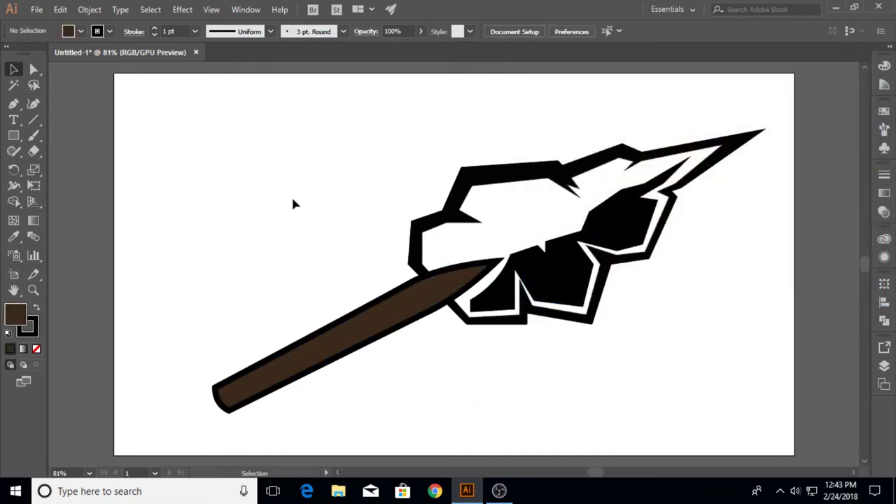
# Step: Draw a bumpy, lobed grip outline with the Pen tool over the shaft just below the blade
pyautogui.click(13, 104)
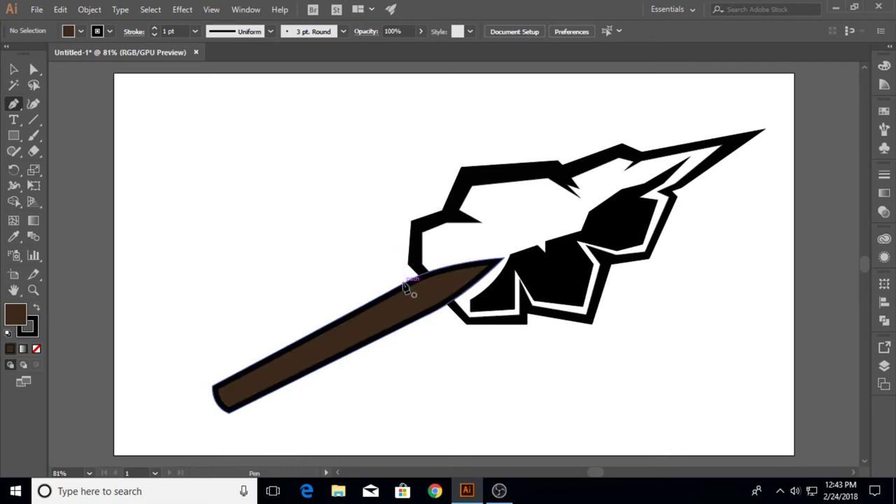
pyautogui.keyDown('ctrl'); pyautogui.click(406, 287); pyautogui.keyUp('ctrl')
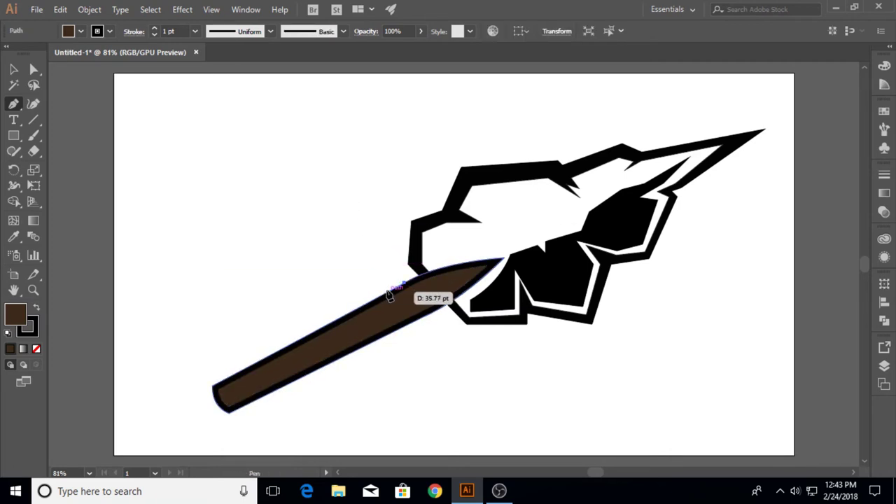
pyautogui.moveTo(390, 294); pyautogui.dragTo(378, 306)
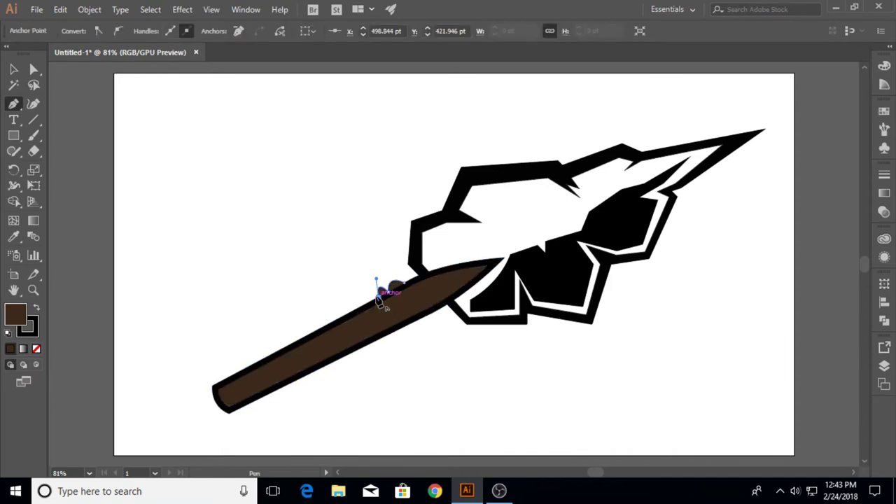
pyautogui.moveTo(380, 300); pyautogui.dragTo(371, 310)
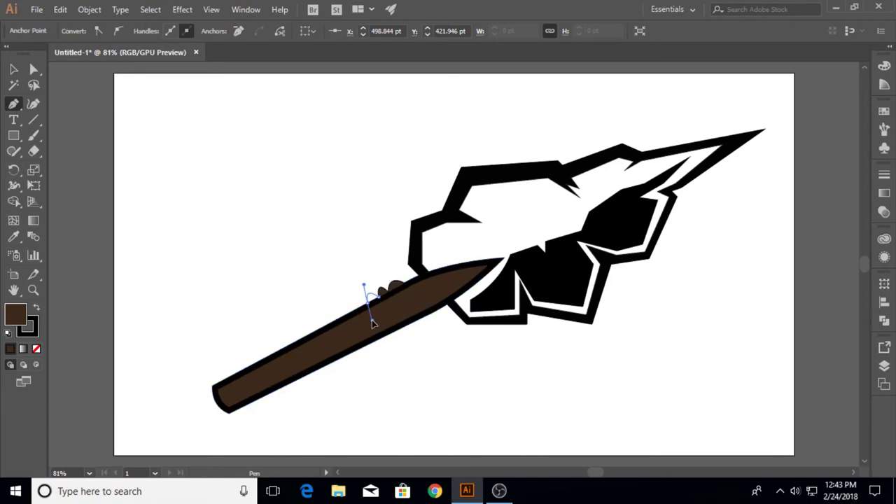
pyautogui.moveTo(364, 321)
pyautogui.mouseDown()
pyautogui.moveTo(370, 310)
pyautogui.moveTo(387, 343)
pyautogui.moveTo(425, 314)
pyautogui.mouseUp()
pyautogui.click(426, 319)
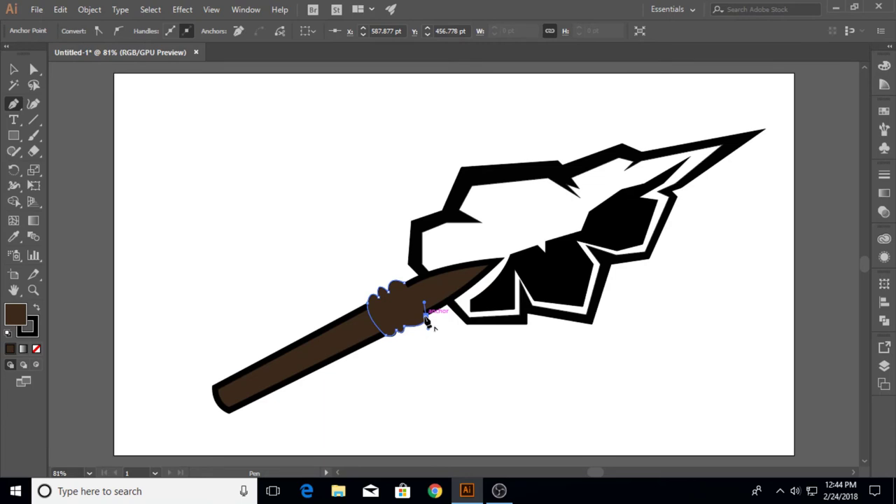
pyautogui.moveTo(400, 288); pyautogui.dragTo(415, 280)
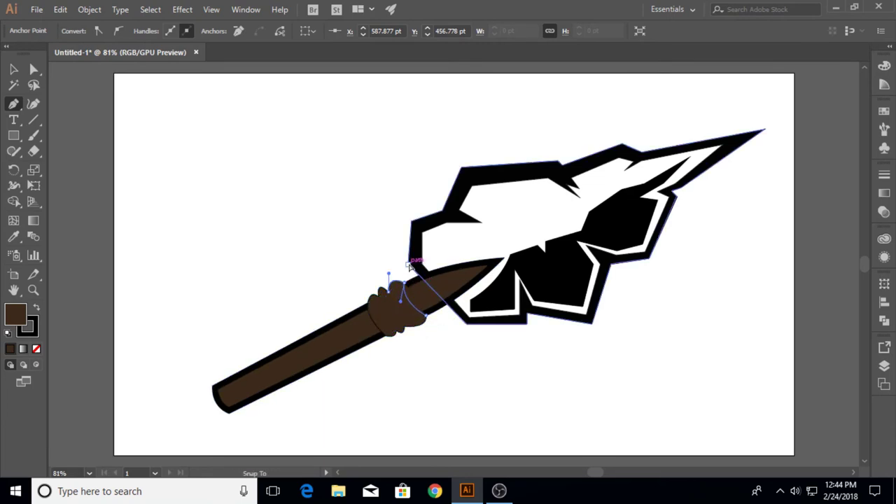
pyautogui.press('Escape')
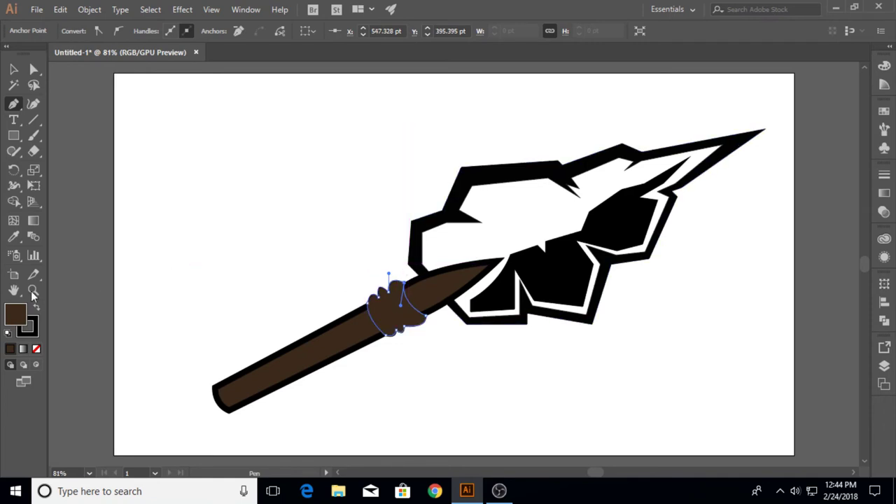
# Step: Fill the grip shape near-black (020202) and deselect it
pyautogui.doubleClick(16, 315)
pyautogui.moveTo(549, 240); pyautogui.dragTo(530, 263)
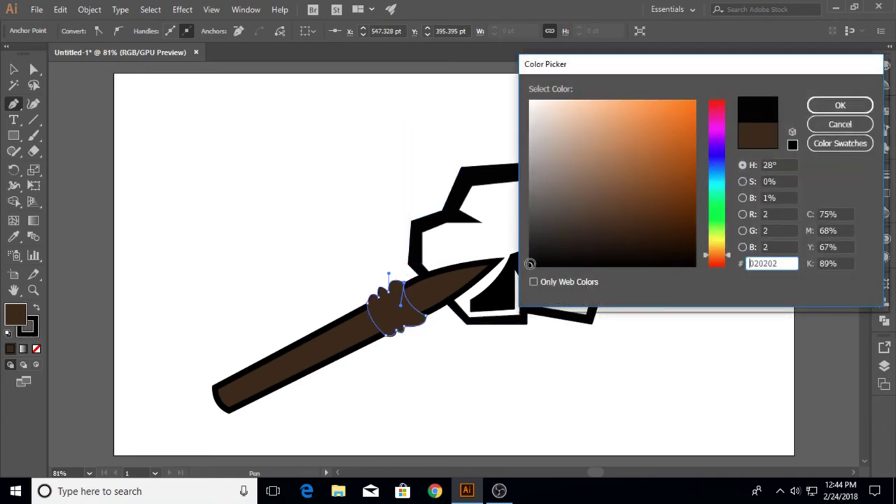
pyautogui.click(840, 105)
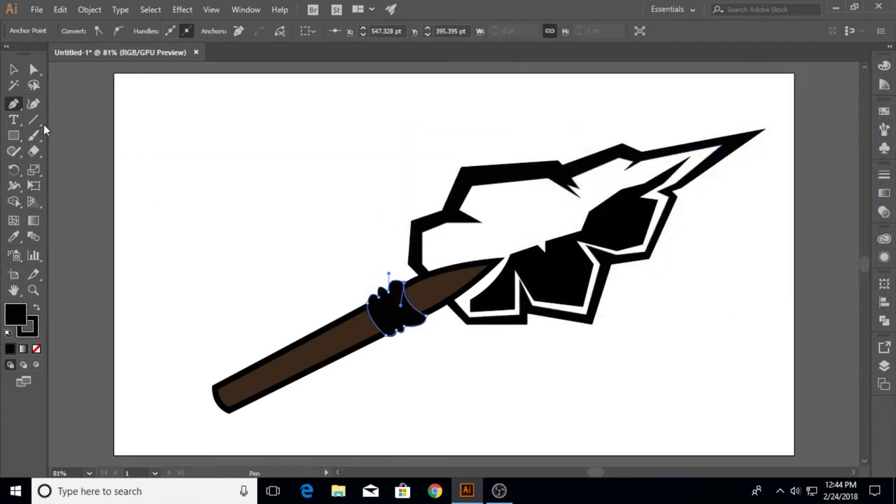
pyautogui.click(14, 69)
pyautogui.click(234, 226)
pyautogui.click(14, 105)
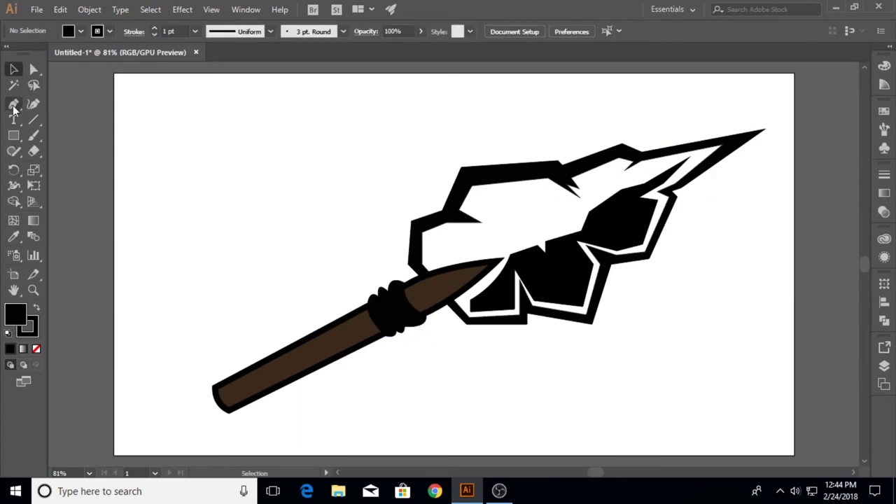
pyautogui.click(398, 297)
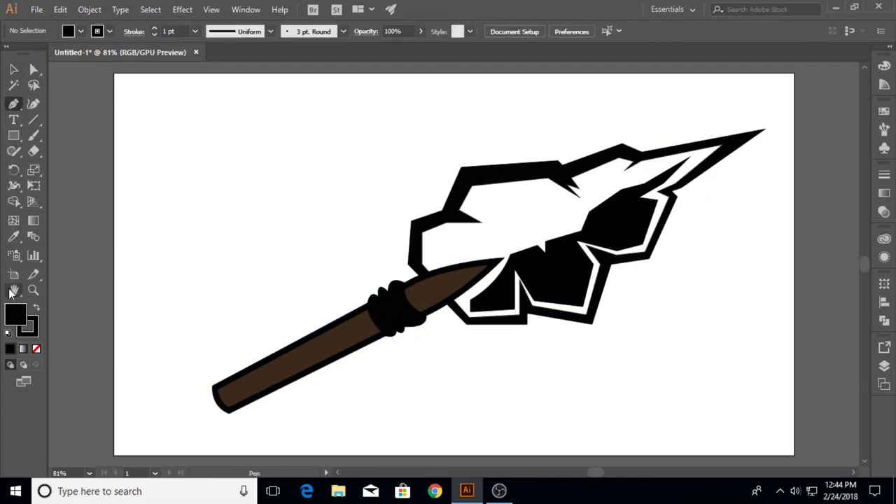
# Step: Zoom in on the grip and draw a crescent-shaped highlight on the wrapping nearest the blade
pyautogui.click(33, 289)
pyautogui.moveTo(392, 298); pyautogui.dragTo(610, 298)
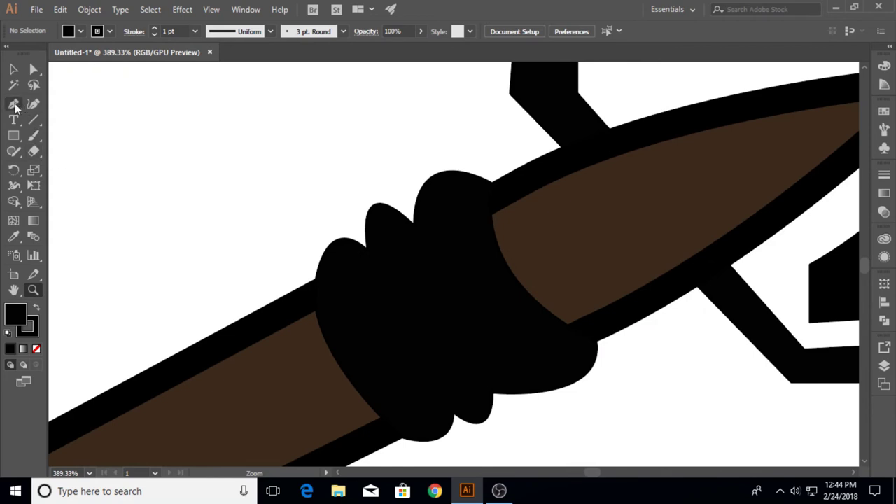
pyautogui.click(14, 104)
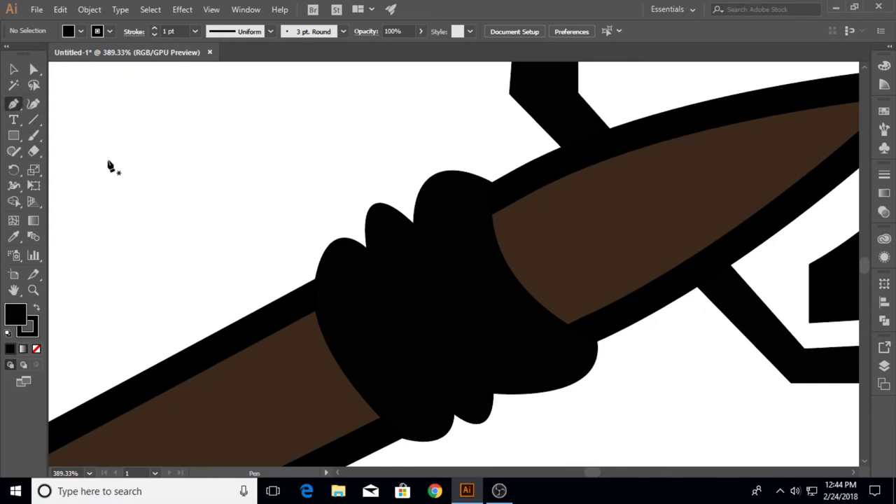
pyautogui.click(469, 198)
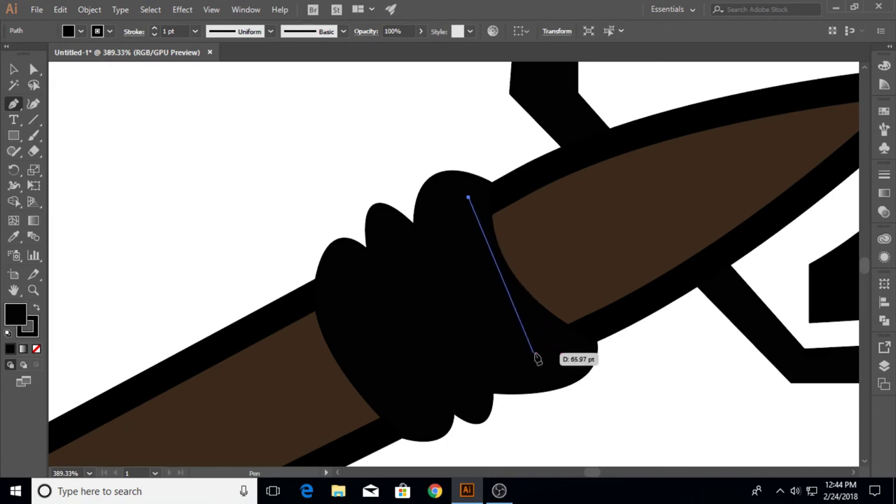
pyautogui.moveTo(536, 352)
pyautogui.mouseDown()
pyautogui.moveTo(583, 378)
pyautogui.moveTo(617, 419)
pyautogui.mouseUp()
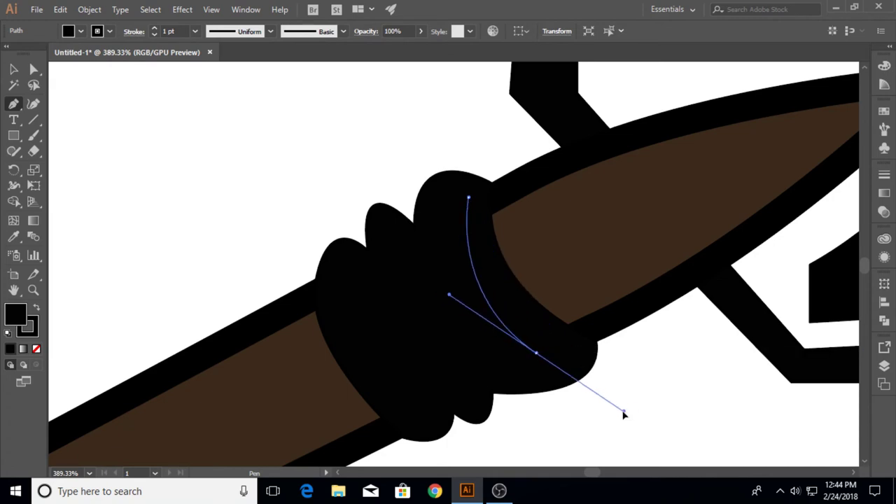
pyautogui.click(536, 352)
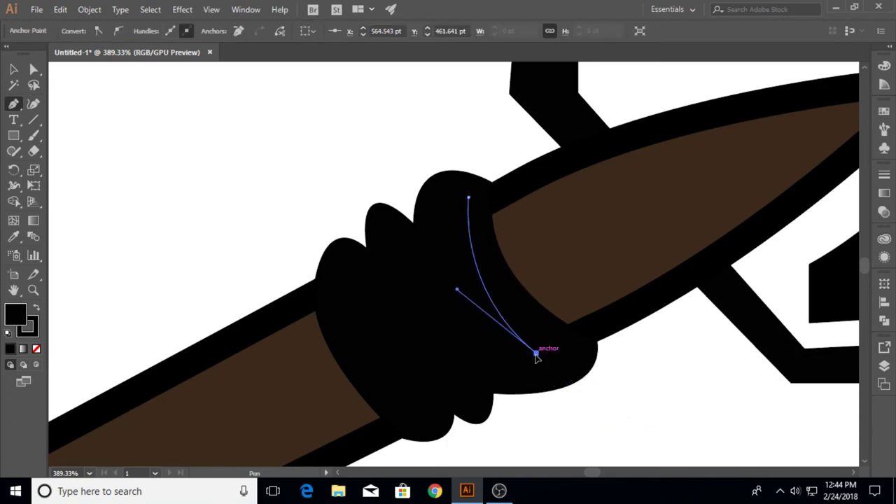
pyautogui.moveTo(469, 198); pyautogui.dragTo(559, 109)
# Step: Fill the crescent highlight white
pyautogui.doubleClick(16, 315)
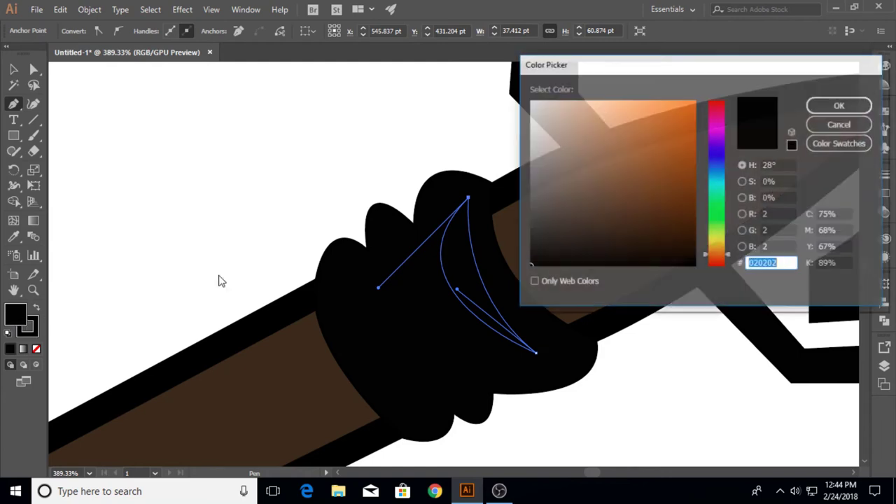
pyautogui.click(530, 100)
pyautogui.click(841, 105)
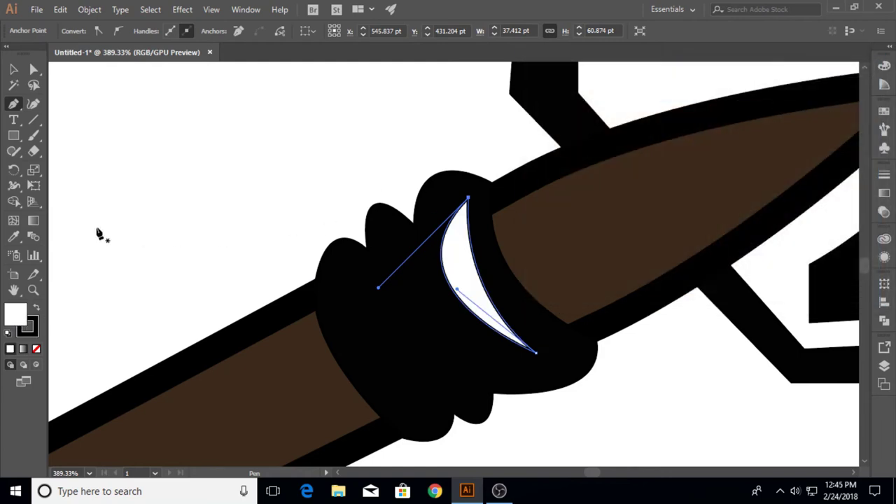
pyautogui.click(14, 70)
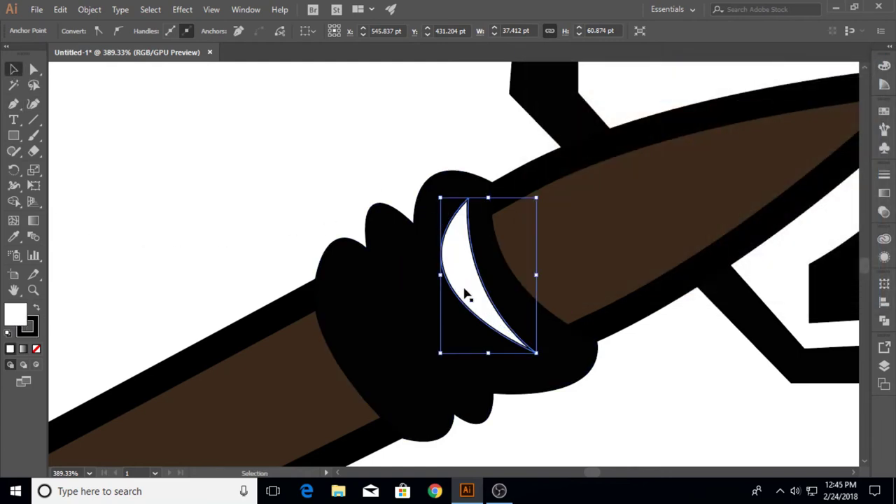
# Step: Duplicate the white crescent down-left onto the next grip band and reshape its anchors
pyautogui.moveTo(459, 287); pyautogui.dragTo(429, 362)
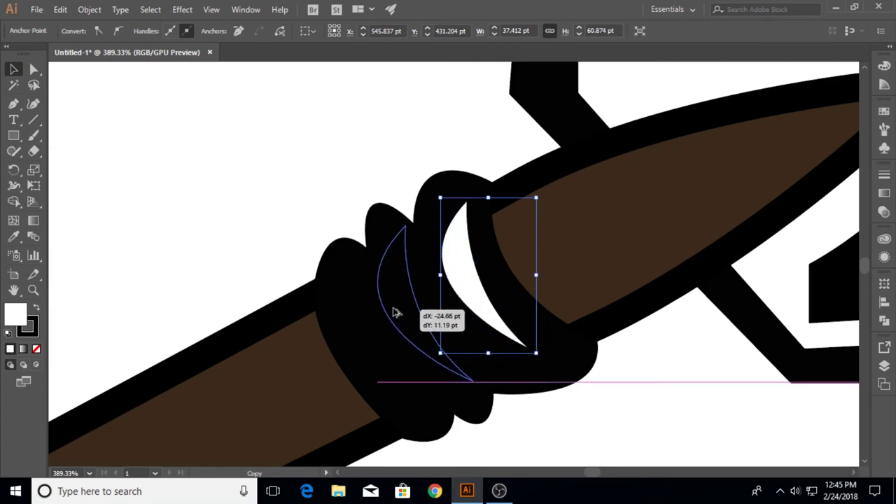
pyautogui.press('a')
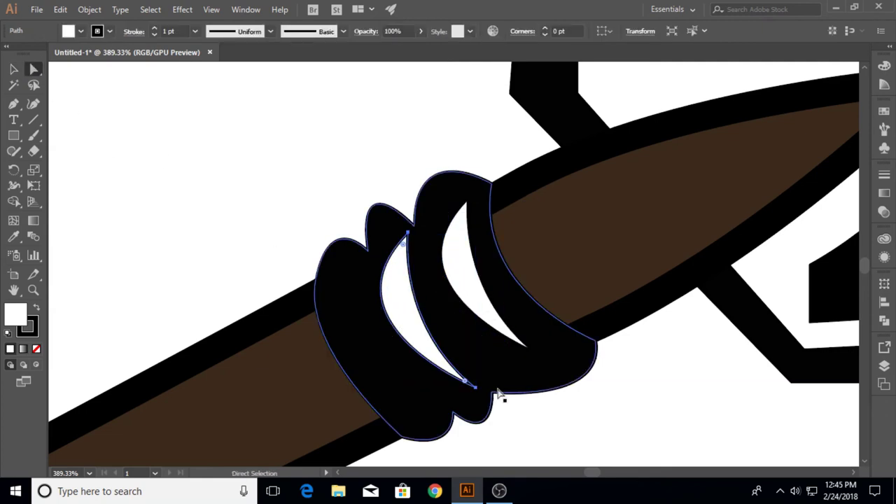
pyautogui.click(476, 387)
pyautogui.moveTo(476, 389); pyautogui.dragTo(475, 398)
pyautogui.moveTo(405, 235); pyautogui.dragTo(397, 229)
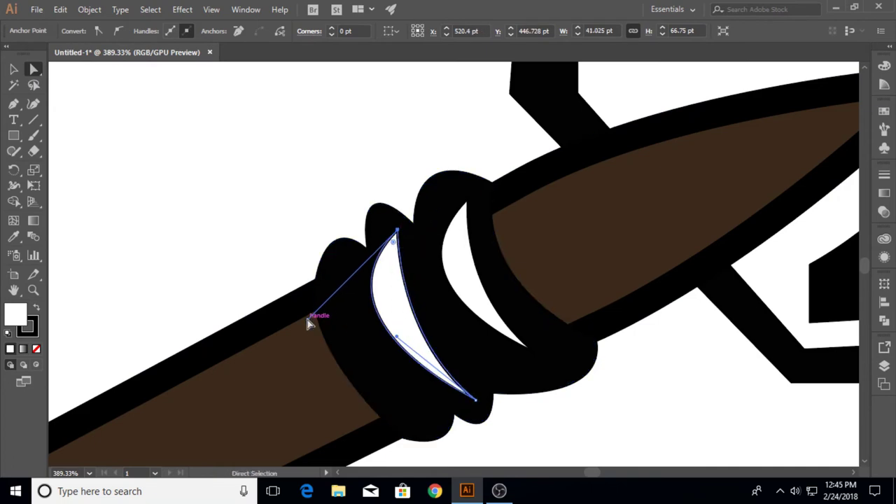
pyautogui.moveTo(308, 320); pyautogui.dragTo(337, 315)
pyautogui.moveTo(397, 338); pyautogui.dragTo(409, 341)
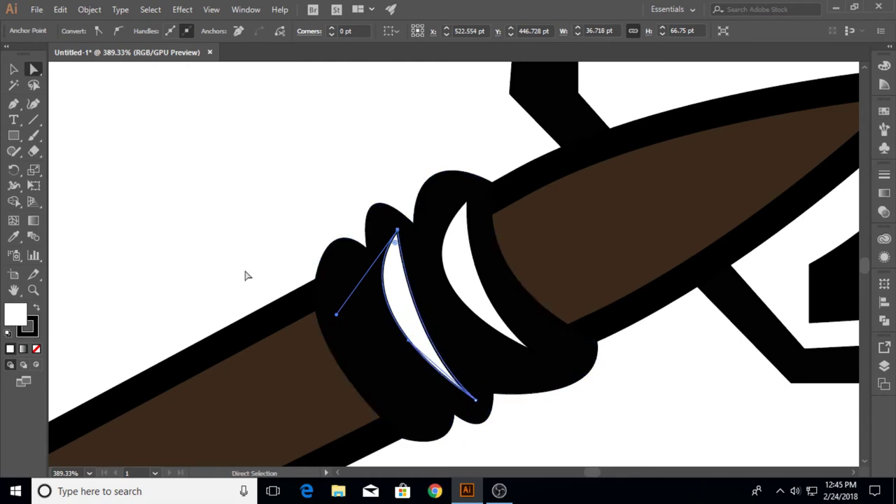
# Step: Move the copied crescent into the next gap and reposition its bottom point
pyautogui.click(166, 214)
pyautogui.click(412, 319)
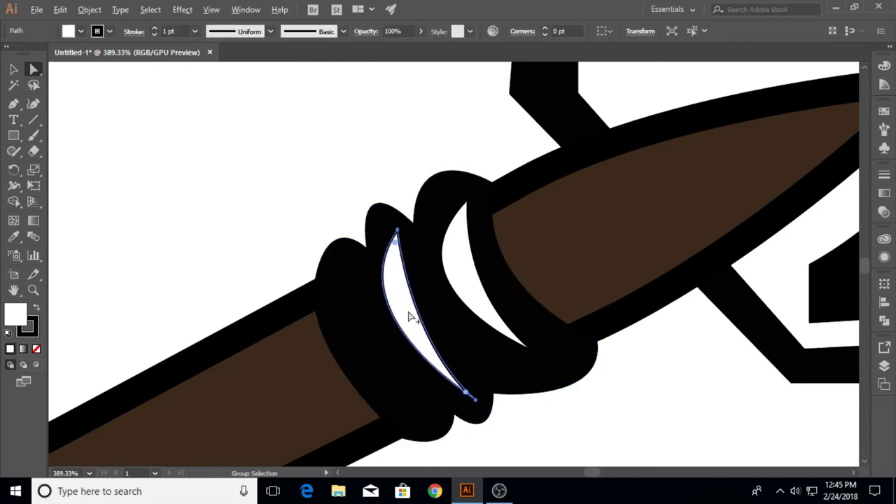
pyautogui.moveTo(412, 319)
pyautogui.mouseDown()
pyautogui.moveTo(341, 353)
pyautogui.moveTo(336, 344)
pyautogui.mouseUp()
pyautogui.click(429, 419)
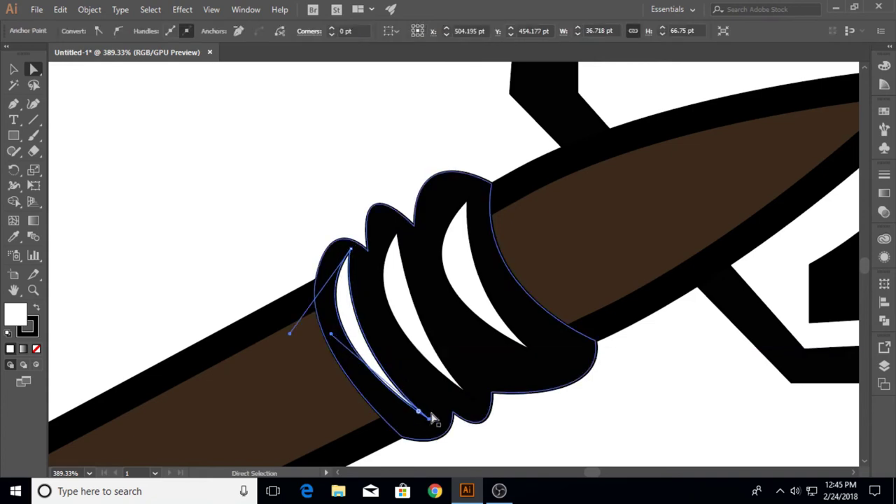
pyautogui.moveTo(432, 419); pyautogui.dragTo(403, 396)
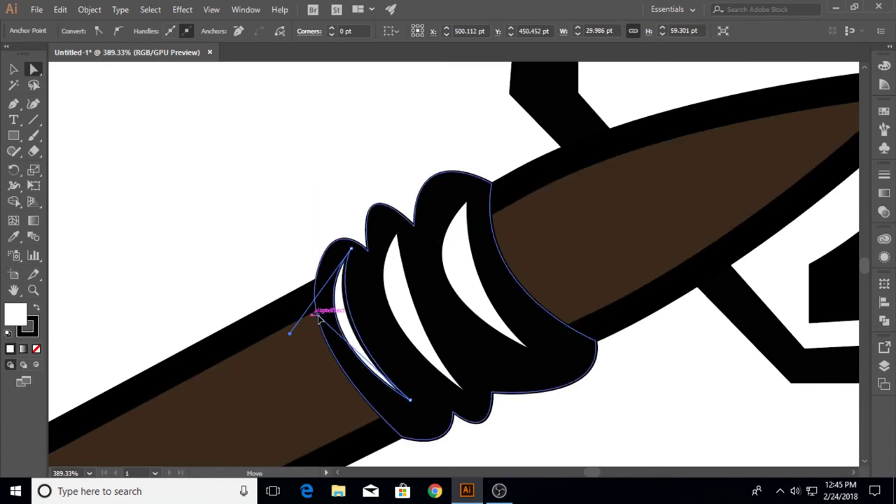
pyautogui.click(235, 262)
pyautogui.scroll(-2, 98, 236)
pyautogui.scroll(-2, 96, 234)
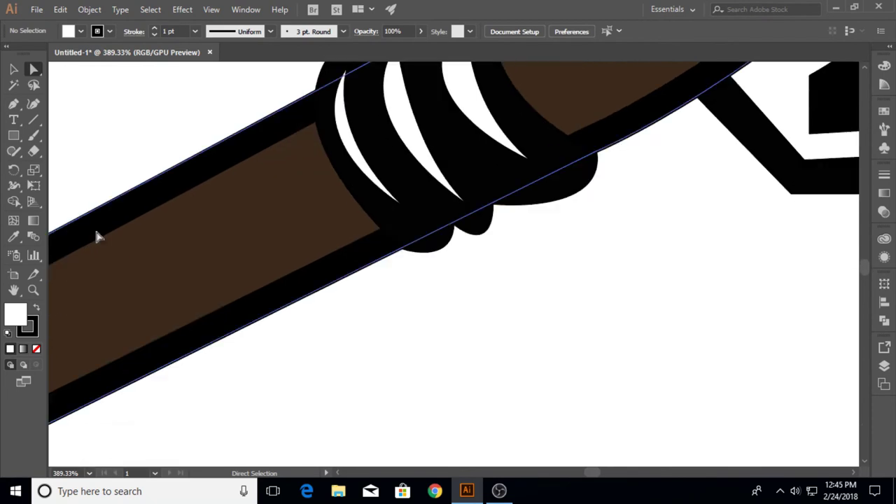
pyautogui.scroll(2, 96, 234)
# Step: Refine the crescent's top point, bottom point and curved side into a smoother arc
pyautogui.click(406, 145)
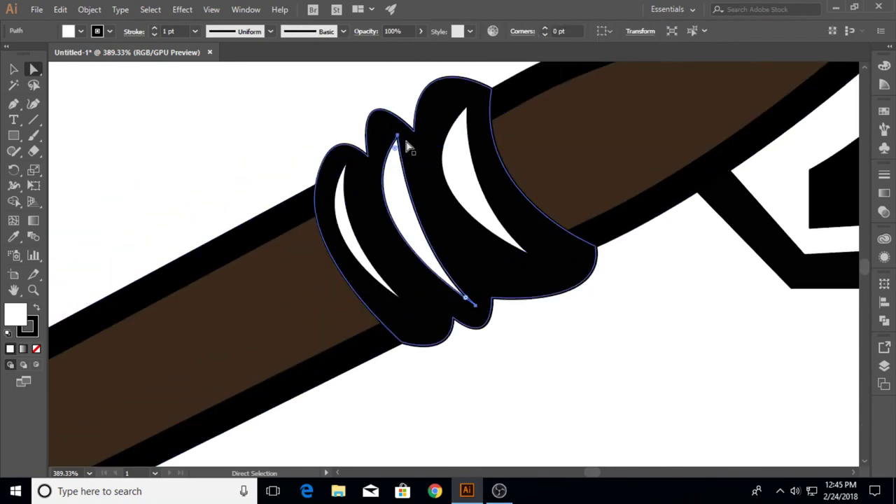
pyautogui.moveTo(399, 137); pyautogui.dragTo(392, 134)
pyautogui.click(392, 132)
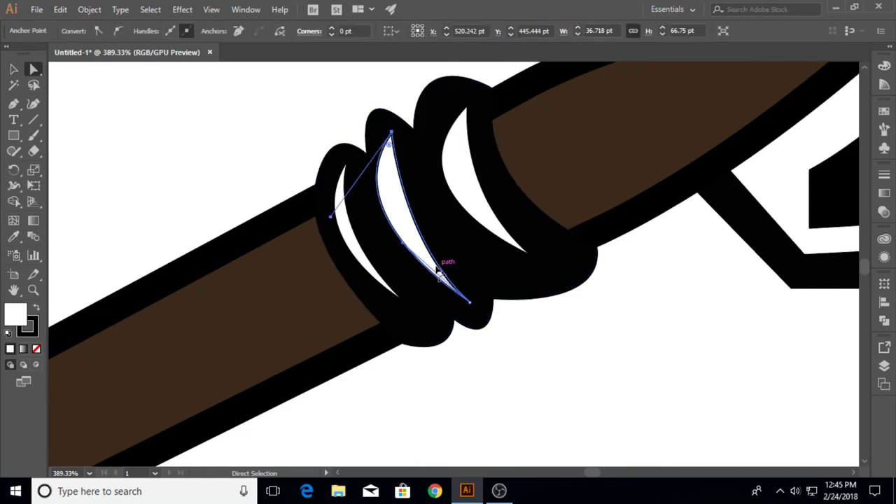
pyautogui.moveTo(404, 242); pyautogui.dragTo(368, 197)
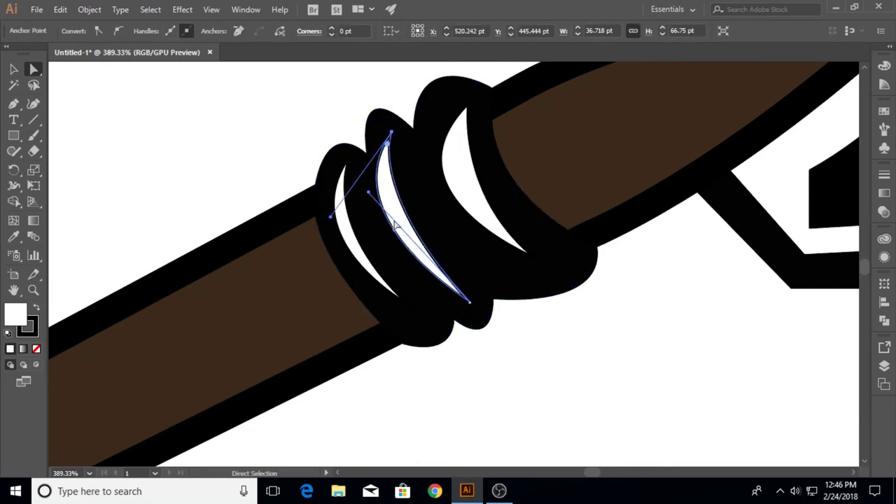
pyautogui.moveTo(371, 194); pyautogui.dragTo(378, 200)
pyautogui.moveTo(469, 302); pyautogui.dragTo(478, 293)
pyautogui.moveTo(384, 183); pyautogui.dragTo(375, 193)
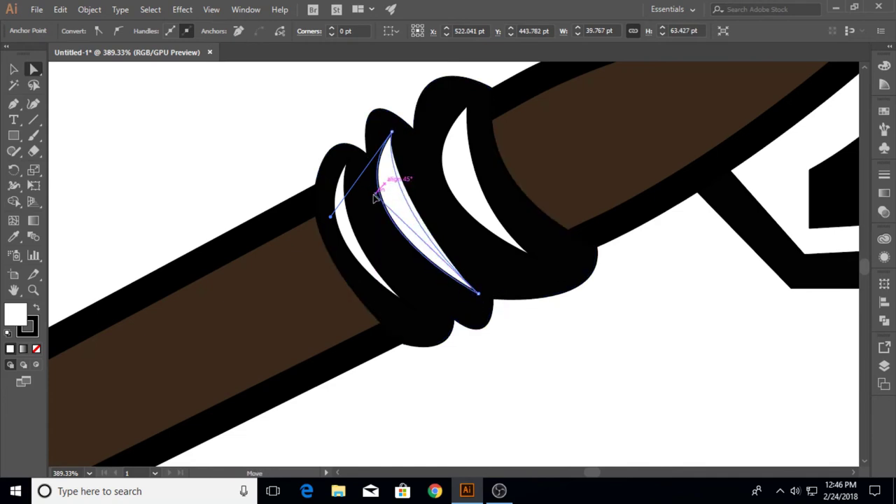
pyautogui.scroll(-2, 289, 268)
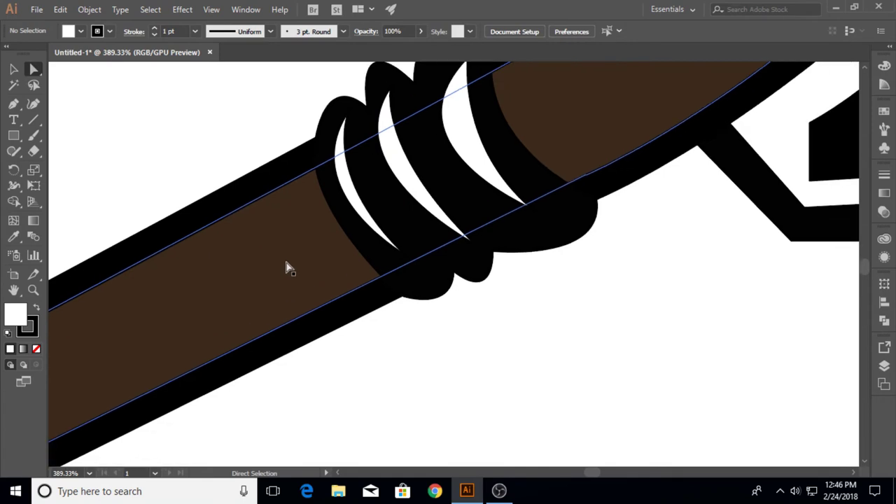
pyautogui.scroll(-1, 273, 273)
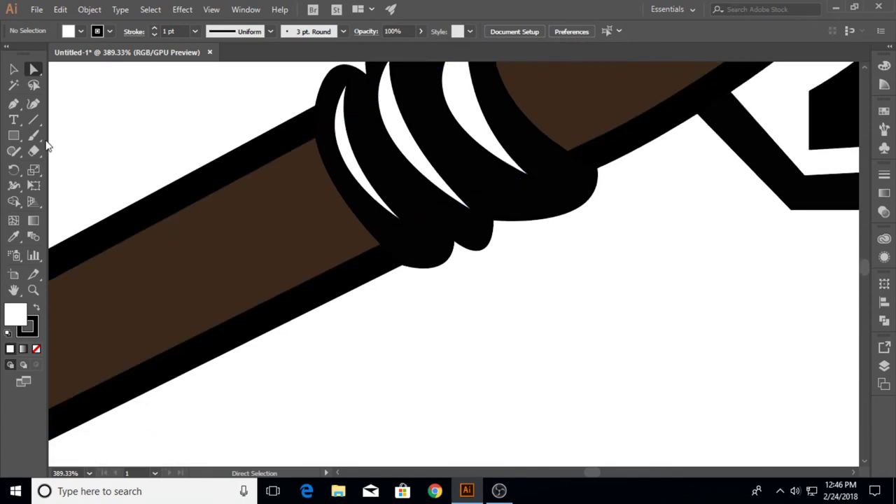
pyautogui.click(11, 106)
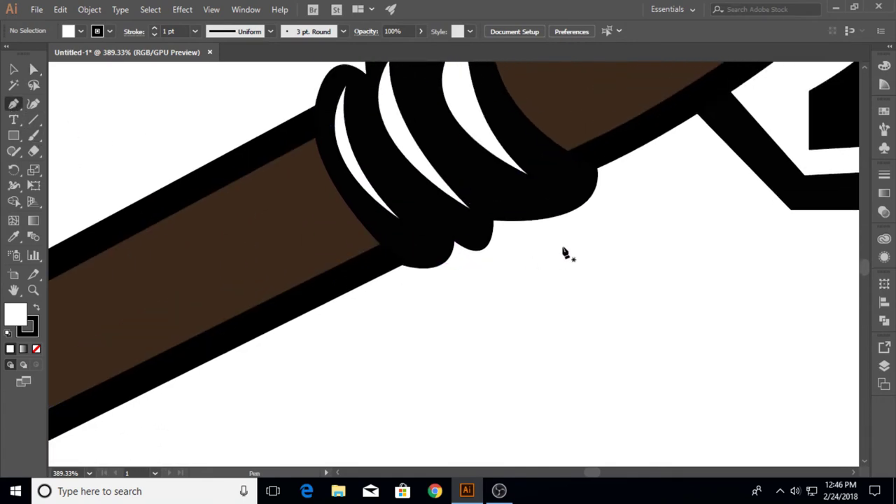
# Step: Zoom out and draw a closed teardrop feather outline left of the handle, tip below the shaft end
pyautogui.click(33, 290)
pyautogui.keyDown('alt'); pyautogui.click(270, 260); pyautogui.keyUp('alt')
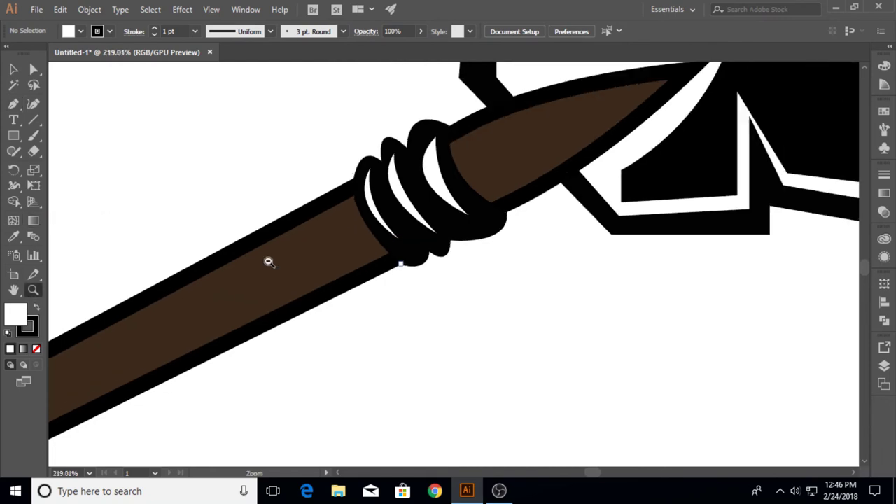
pyautogui.keyDown('alt'); pyautogui.click(498, 241); pyautogui.keyUp('alt')
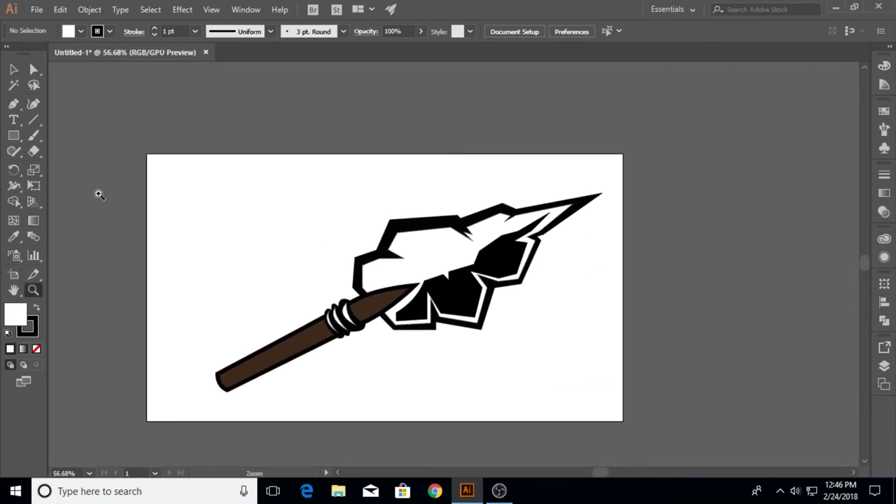
pyautogui.click(14, 104)
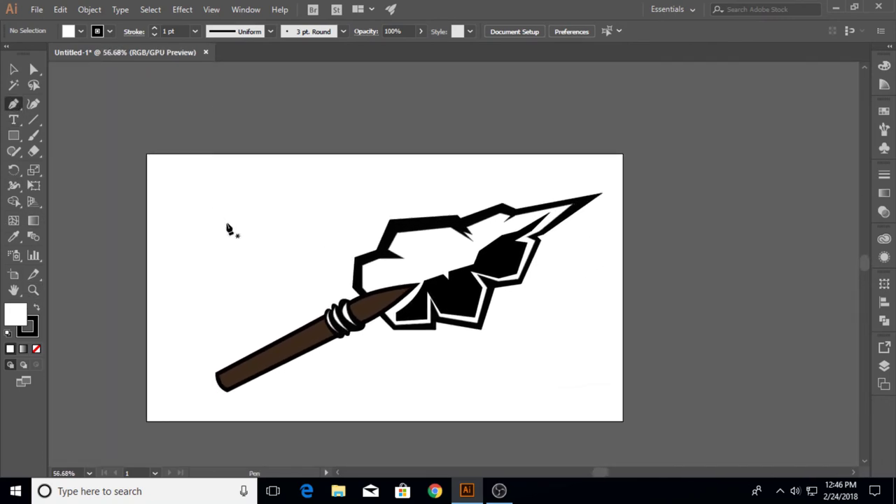
pyautogui.click(244, 208)
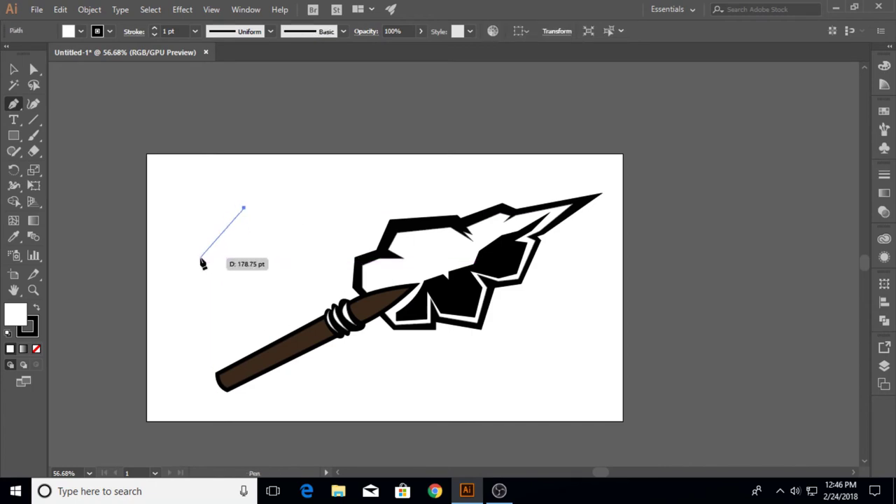
pyautogui.moveTo(204, 258)
pyautogui.mouseDown()
pyautogui.moveTo(217, 298)
pyautogui.moveTo(202, 299)
pyautogui.mouseUp()
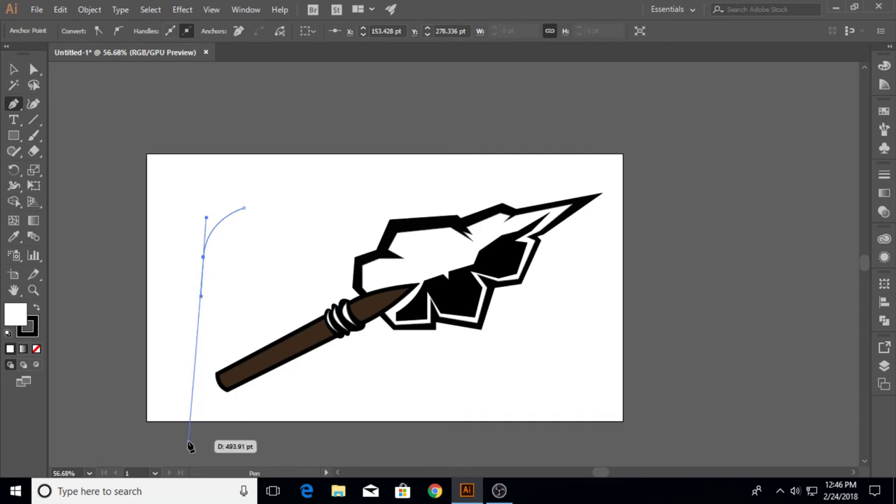
pyautogui.moveTo(180, 442)
pyautogui.mouseDown()
pyautogui.moveTo(147, 462)
pyautogui.moveTo(140, 440)
pyautogui.mouseUp()
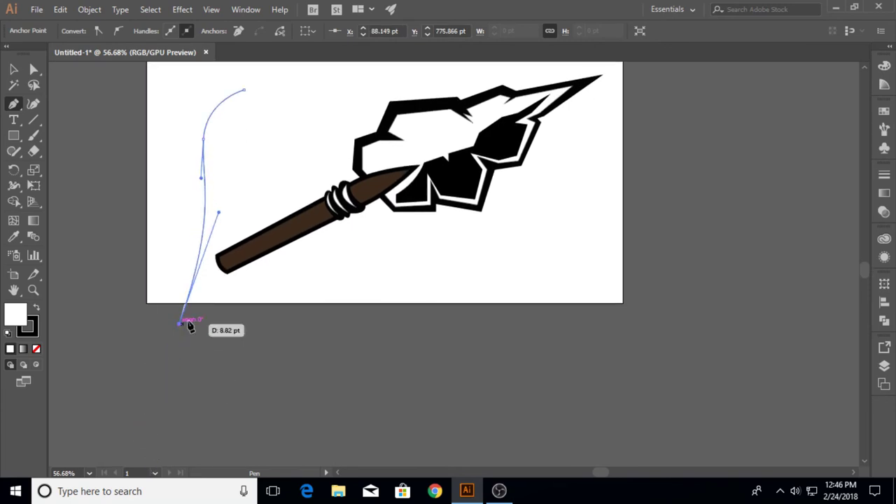
pyautogui.scroll(3, 252, 298)
pyautogui.moveTo(245, 170); pyautogui.dragTo(129, 130)
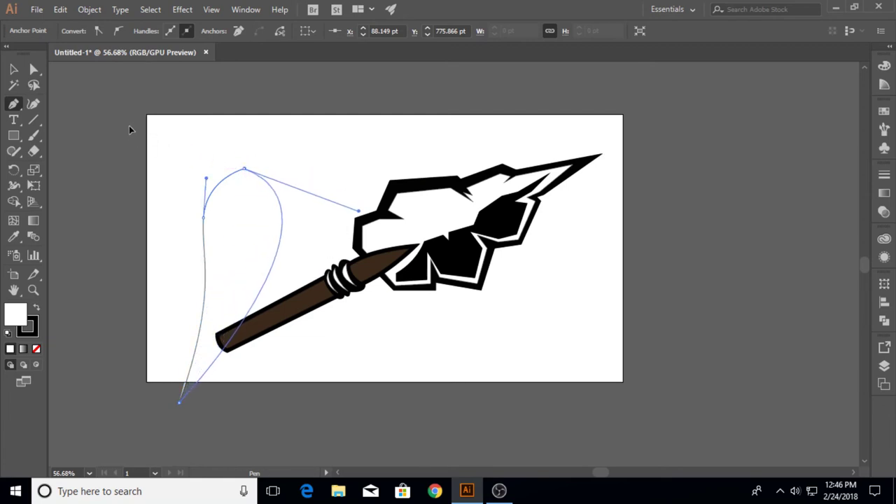
# Step: Fill the teardrop feather solid black with the Eyedropper and deselect it
pyautogui.click(11, 71)
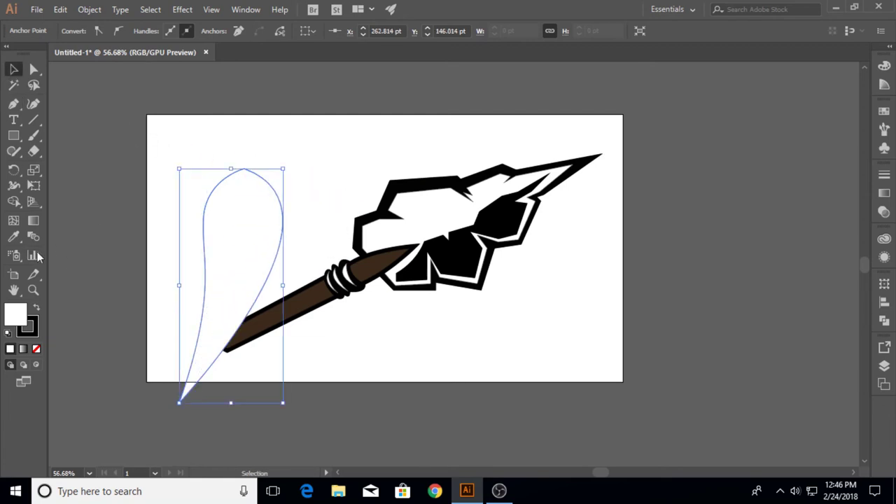
pyautogui.click(13, 237)
pyautogui.click(448, 259)
pyautogui.click(14, 69)
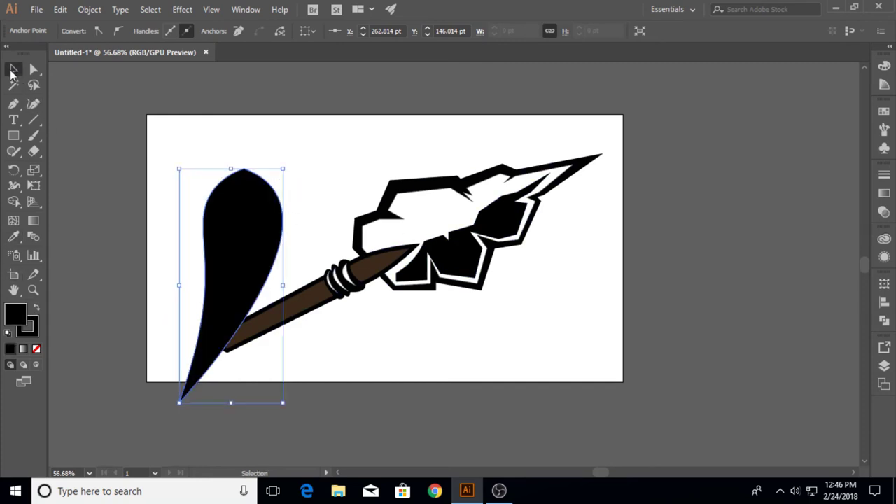
pyautogui.click(137, 173)
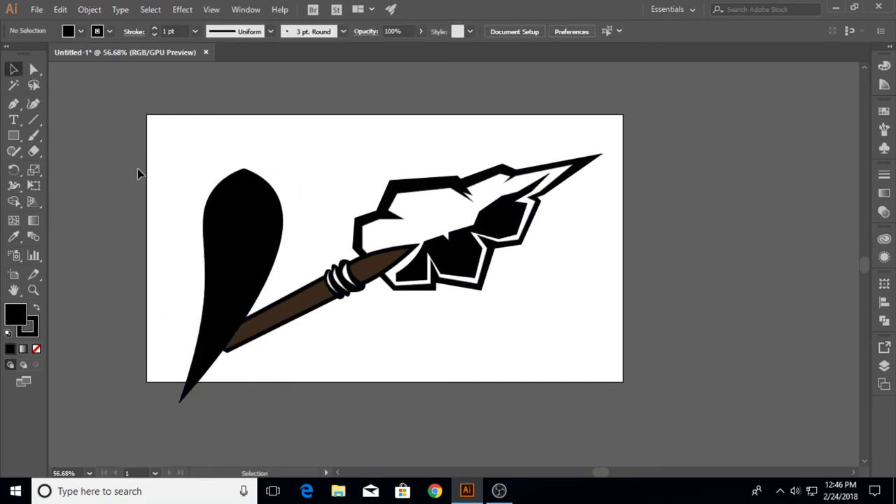
# Step: Start an inner feather path, tracing from the top down the left side to the tip
pyautogui.click(14, 104)
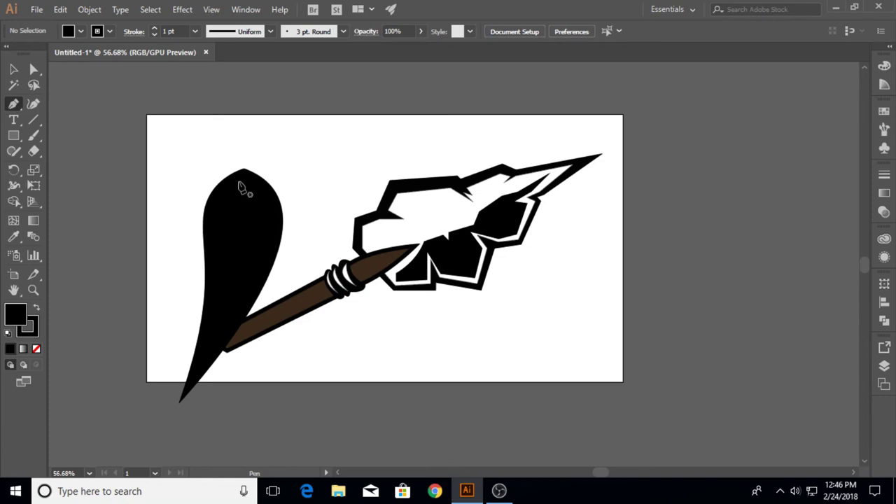
pyautogui.click(240, 182)
pyautogui.moveTo(210, 207)
pyautogui.mouseDown()
pyautogui.moveTo(217, 226)
pyautogui.moveTo(234, 201)
pyautogui.moveTo(214, 223)
pyautogui.moveTo(215, 262)
pyautogui.moveTo(227, 254)
pyautogui.moveTo(214, 272)
pyautogui.moveTo(213, 318)
pyautogui.mouseUp()
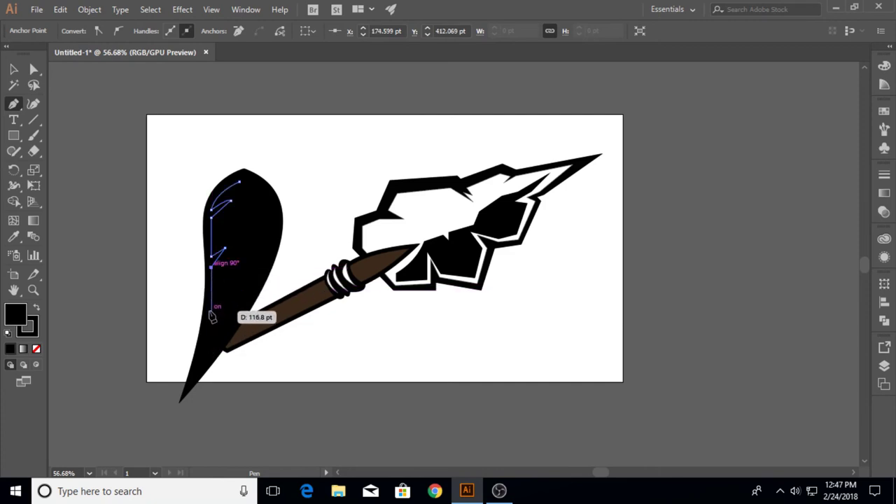
pyautogui.moveTo(213, 317)
pyautogui.mouseDown()
pyautogui.moveTo(220, 310)
pyautogui.moveTo(210, 327)
pyautogui.mouseUp()
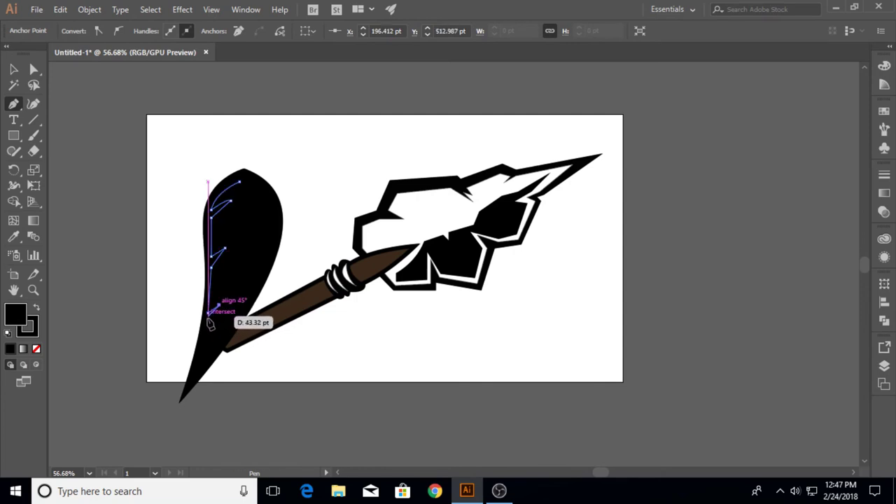
pyautogui.moveTo(210, 328); pyautogui.dragTo(203, 359)
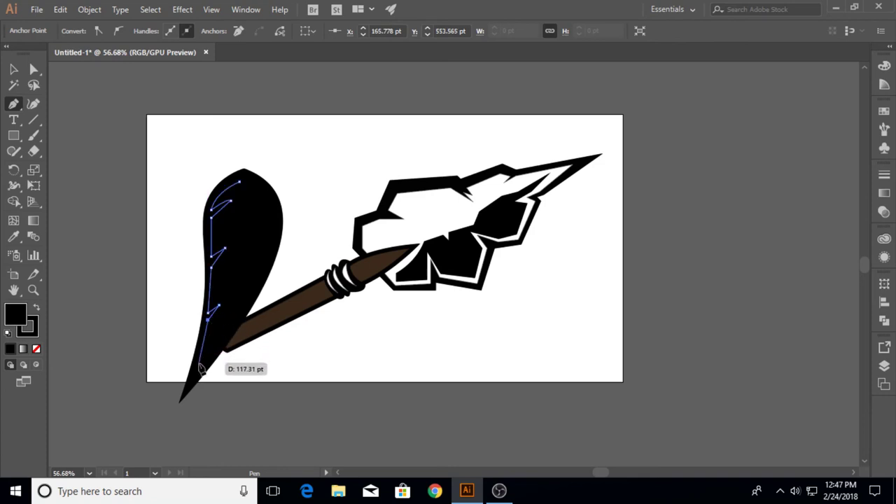
pyautogui.click(191, 378)
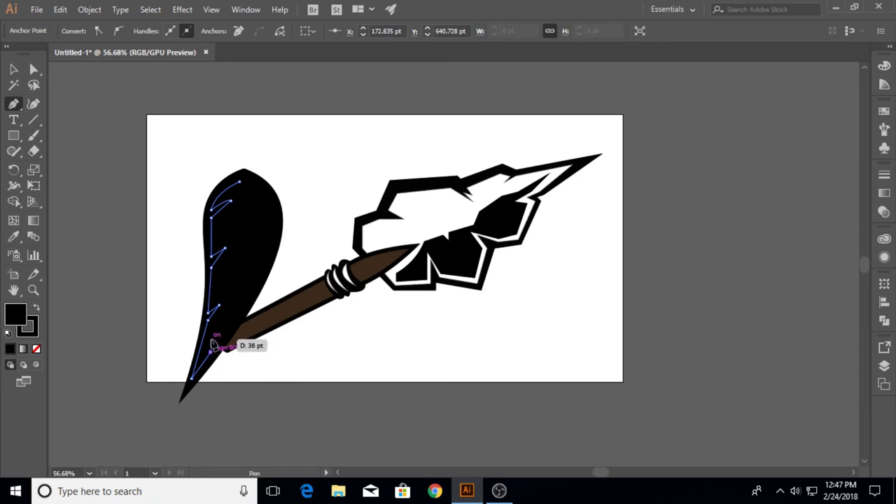
pyautogui.moveTo(210, 341); pyautogui.dragTo(217, 354)
# Step: Trace the inner path back up the feather's right side toward its top
pyautogui.click(212, 345)
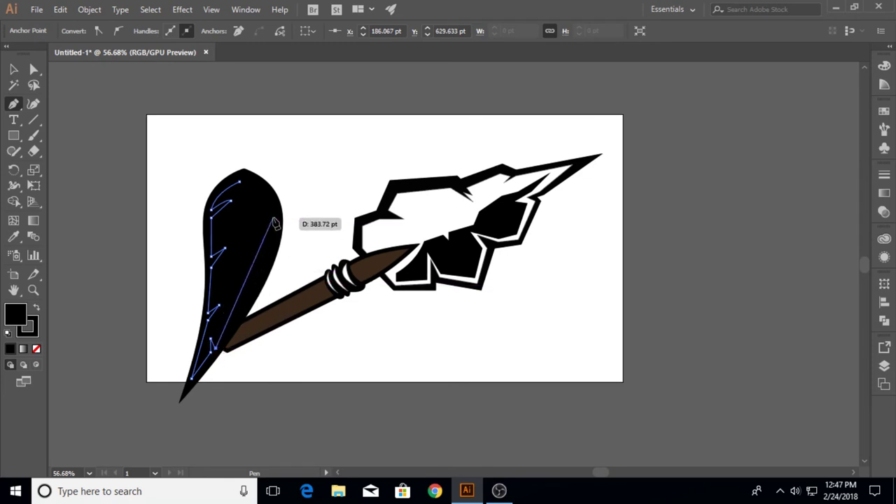
pyautogui.moveTo(270, 225); pyautogui.dragTo(254, 201)
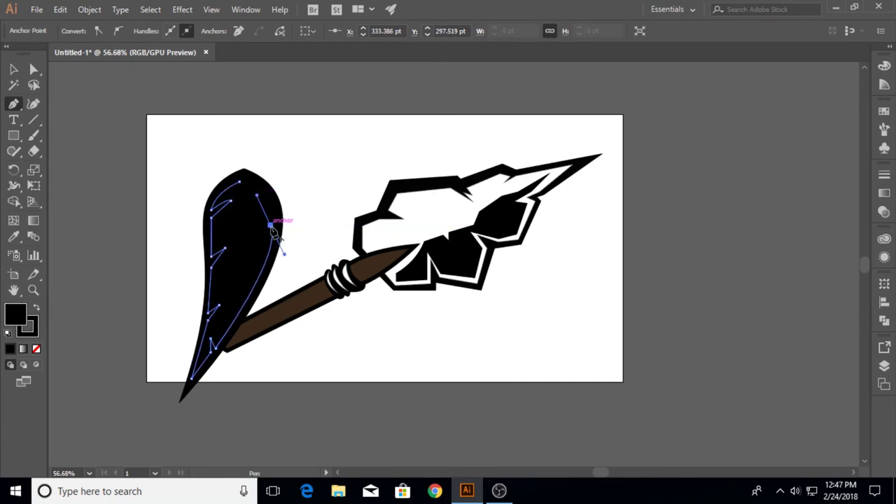
pyautogui.moveTo(257, 198); pyautogui.dragTo(264, 219)
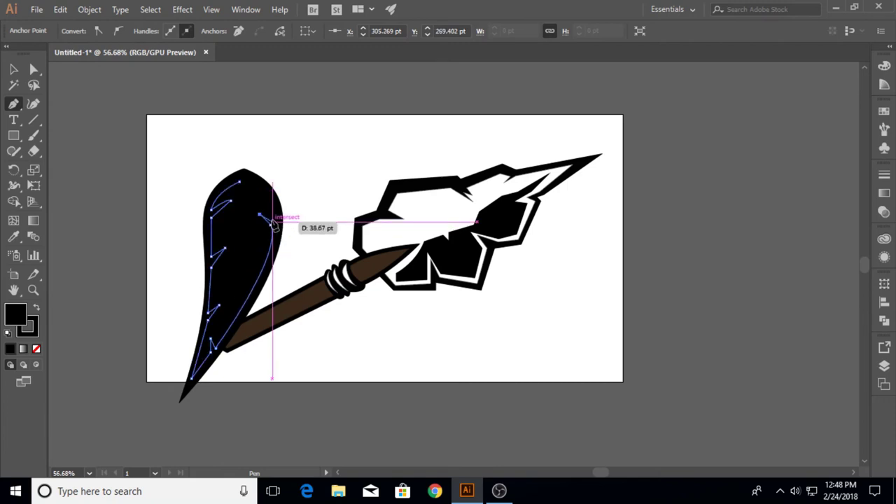
pyautogui.click(271, 221)
pyautogui.moveTo(263, 200); pyautogui.dragTo(255, 187)
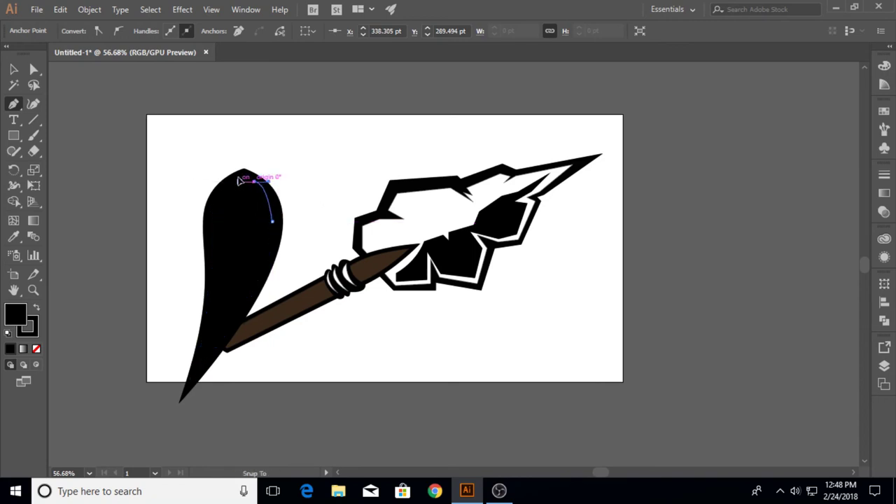
# Step: Close the inner feather outline and draw a vertical central vein path down from the top
pyautogui.moveTo(239, 180); pyautogui.dragTo(257, 187)
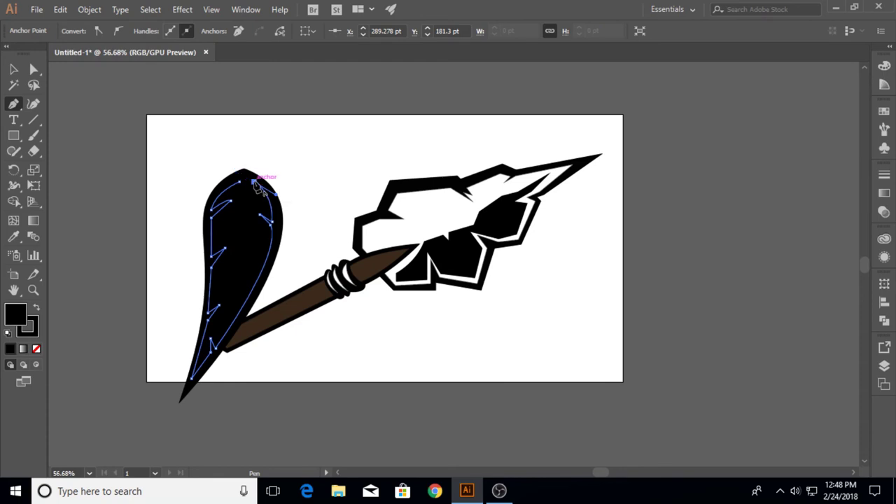
pyautogui.click(254, 184)
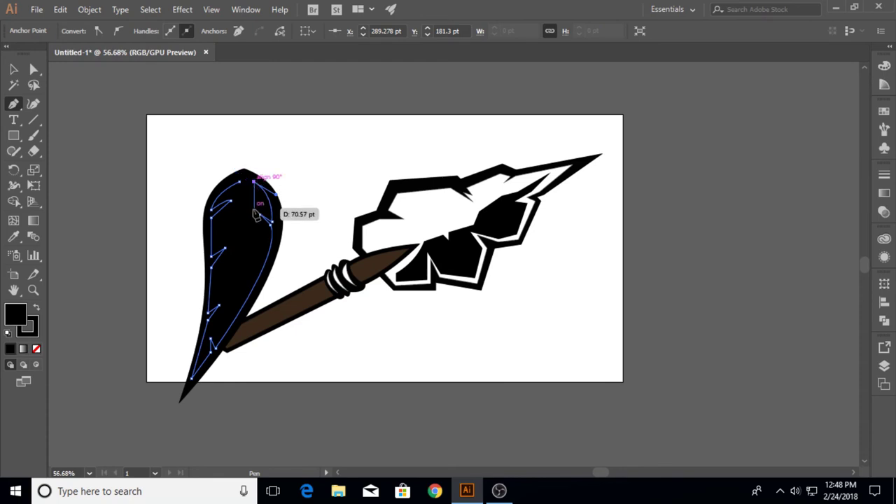
pyautogui.click(252, 247)
pyautogui.moveTo(240, 257); pyautogui.dragTo(258, 264)
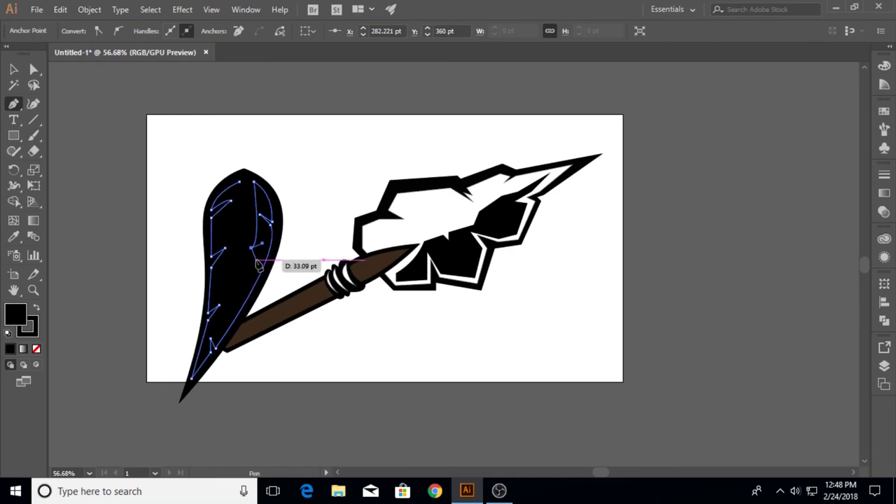
pyautogui.moveTo(257, 265)
pyautogui.mouseDown()
pyautogui.moveTo(255, 249)
pyautogui.moveTo(258, 262)
pyautogui.moveTo(231, 312)
pyautogui.moveTo(246, 257)
pyautogui.mouseUp()
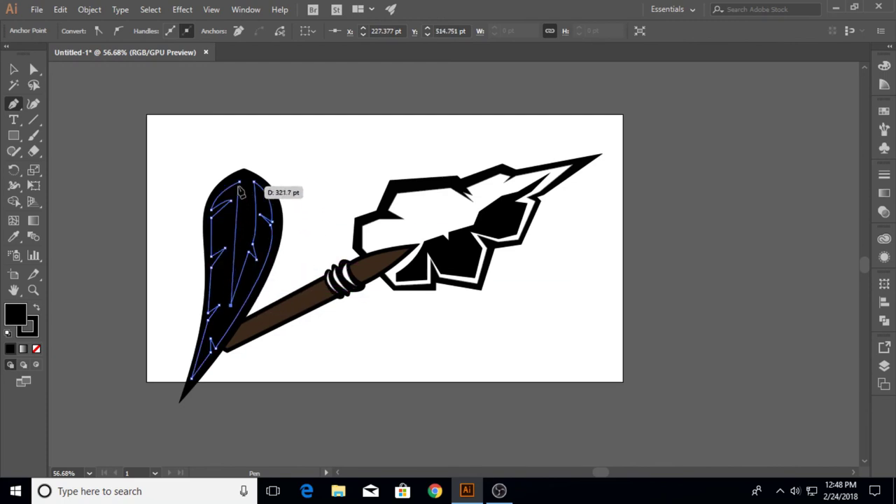
pyautogui.moveTo(242, 181)
pyautogui.mouseDown()
pyautogui.moveTo(222, 169)
pyautogui.moveTo(232, 168)
pyautogui.mouseUp()
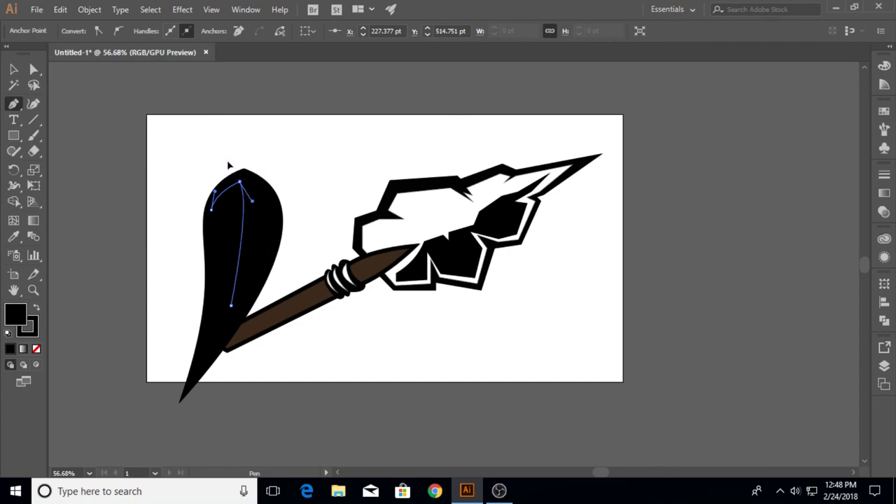
pyautogui.keyDown('ctrl'); pyautogui.click(242, 210); pyautogui.keyUp('ctrl')
# Step: Fill the feather's inner shape bright red using the Color Picker
pyautogui.click(12, 70)
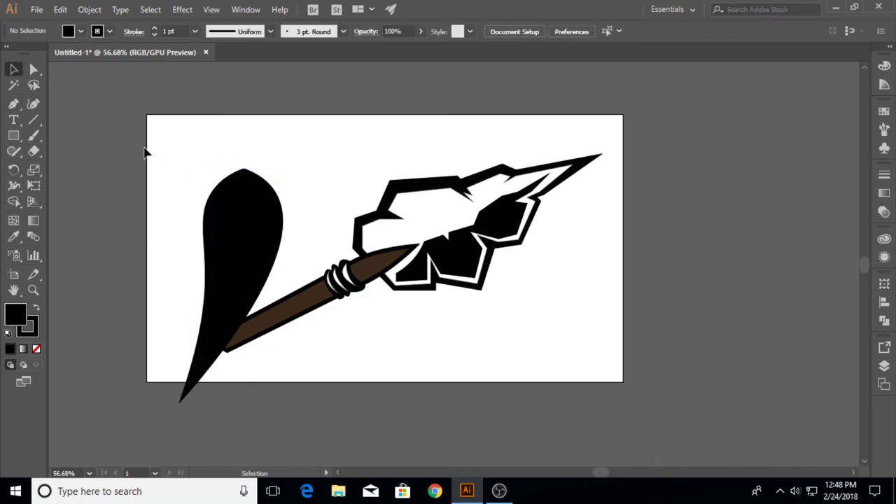
pyautogui.click(224, 235)
pyautogui.doubleClick(15, 317)
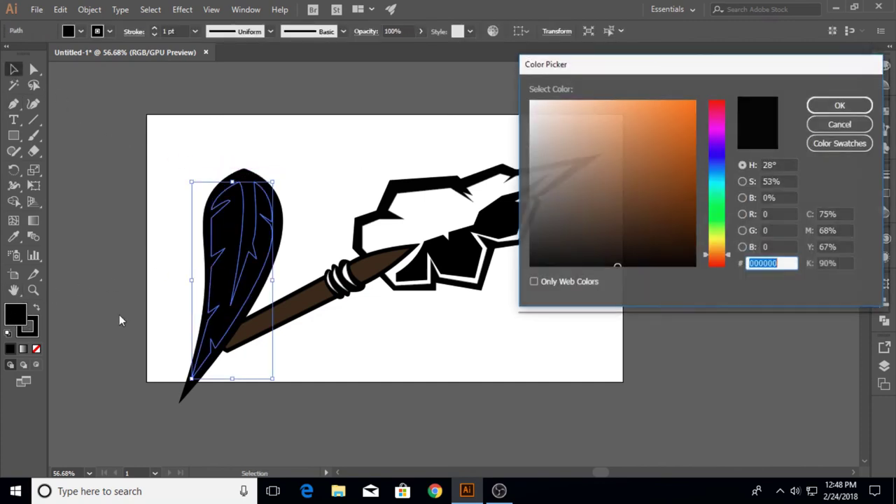
pyautogui.moveTo(726, 259); pyautogui.dragTo(721, 266)
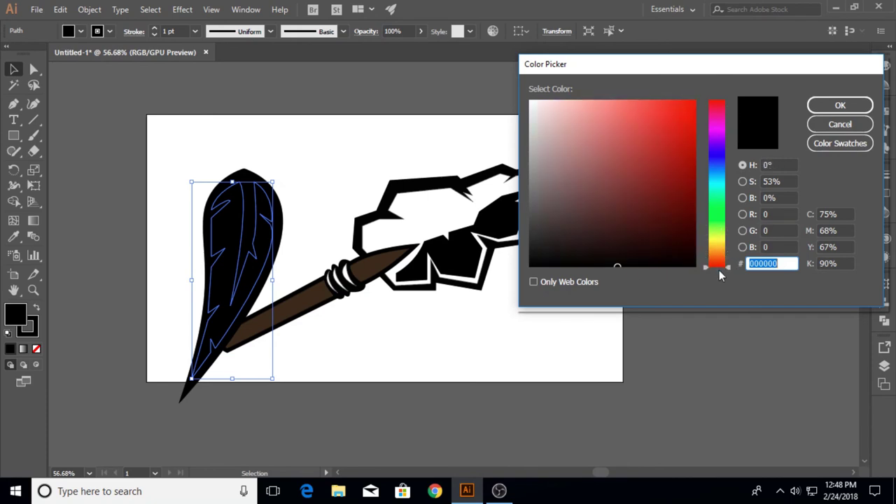
pyautogui.click(698, 110)
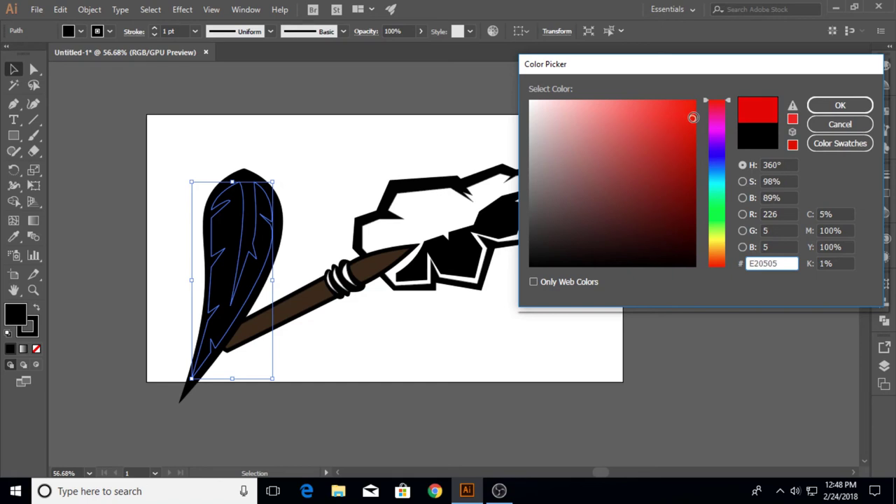
pyautogui.click(840, 105)
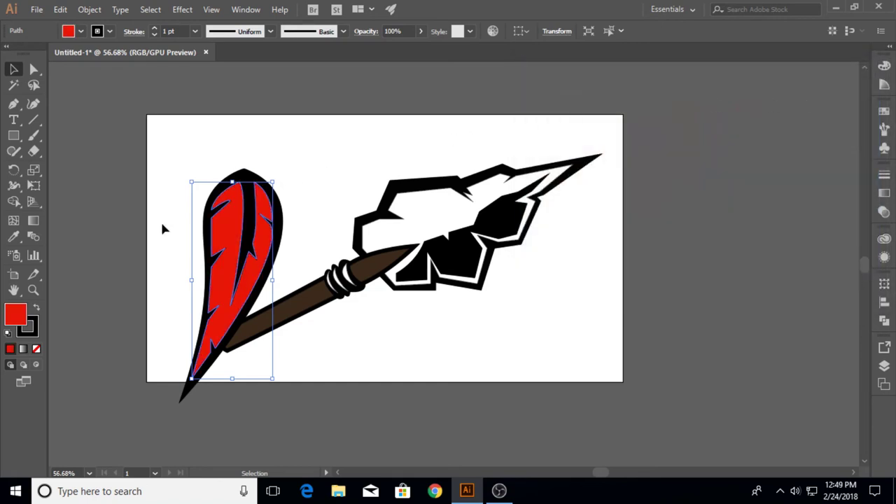
pyautogui.doubleClick(17, 317)
pyautogui.click(840, 126)
# Step: Darken the feather to dark maroon red with Color Guide shades, then select all its parts
pyautogui.click(885, 84)
pyautogui.click(779, 115)
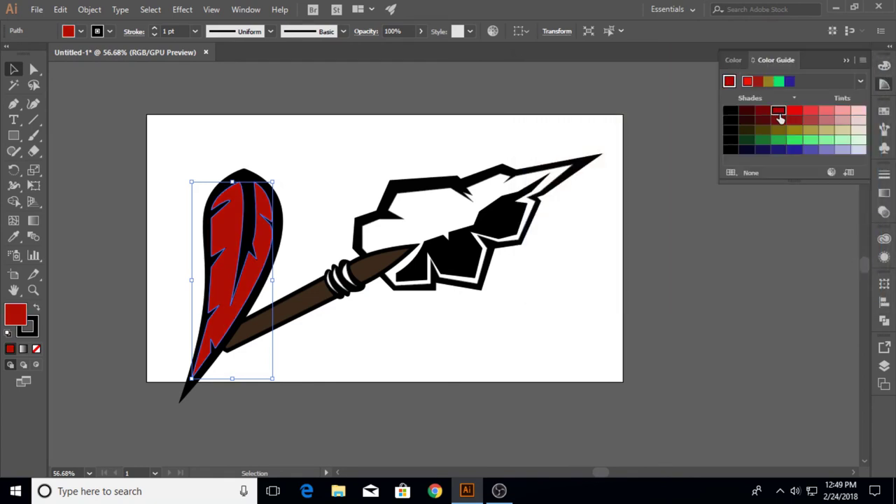
pyautogui.click(777, 114)
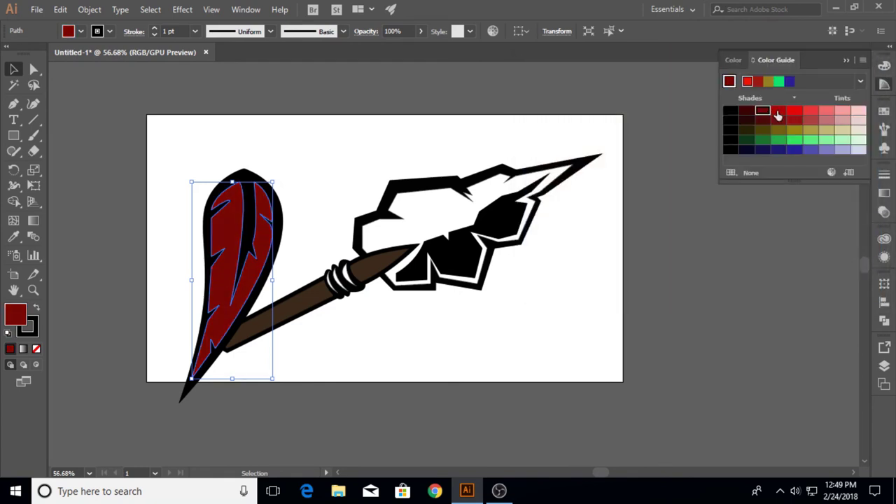
pyautogui.click(846, 60)
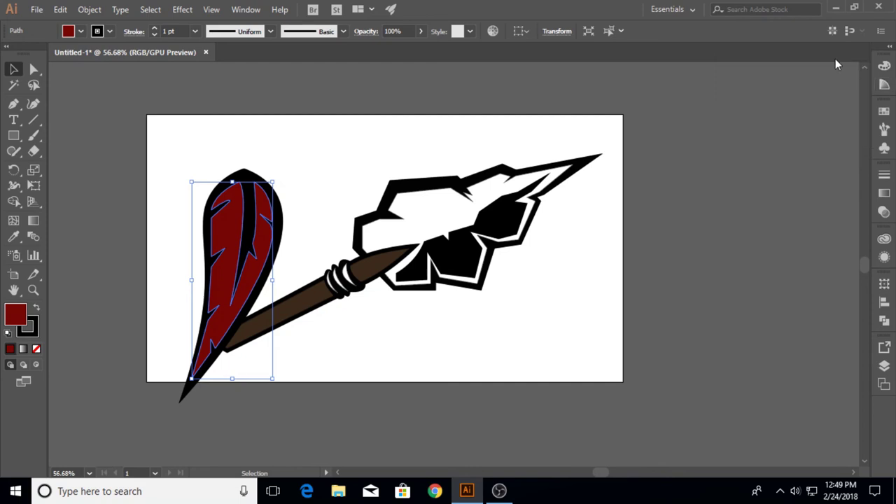
pyautogui.moveTo(176, 157); pyautogui.dragTo(283, 245)
# Step: Group the feather, duplicate it up-left, and tilt the copy counter-clockwise
pyautogui.rightClick(268, 234)
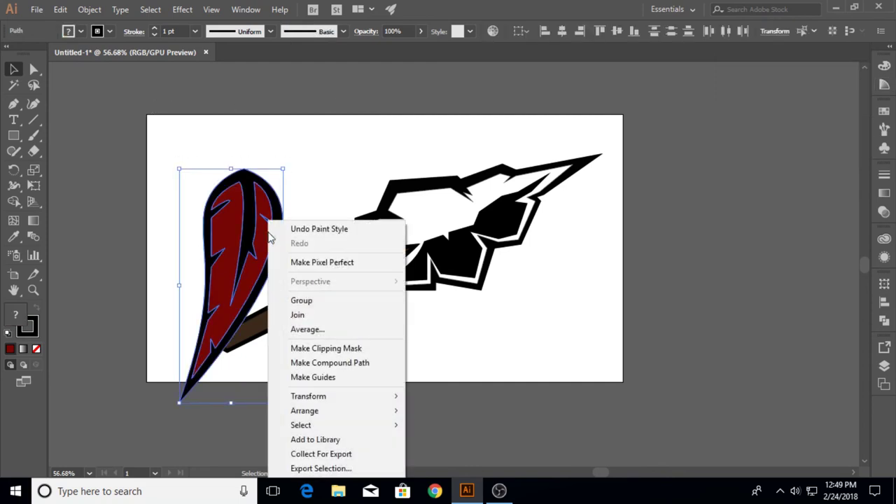
pyautogui.click(316, 301)
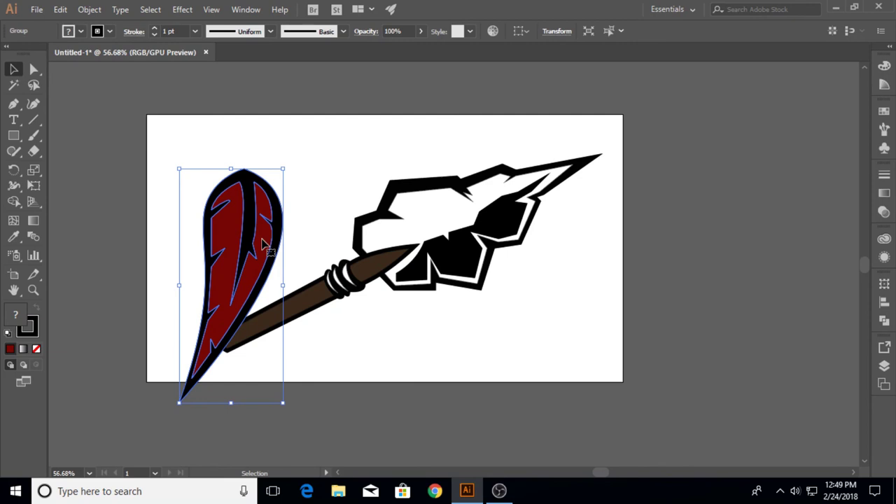
pyautogui.moveTo(264, 243); pyautogui.dragTo(224, 238)
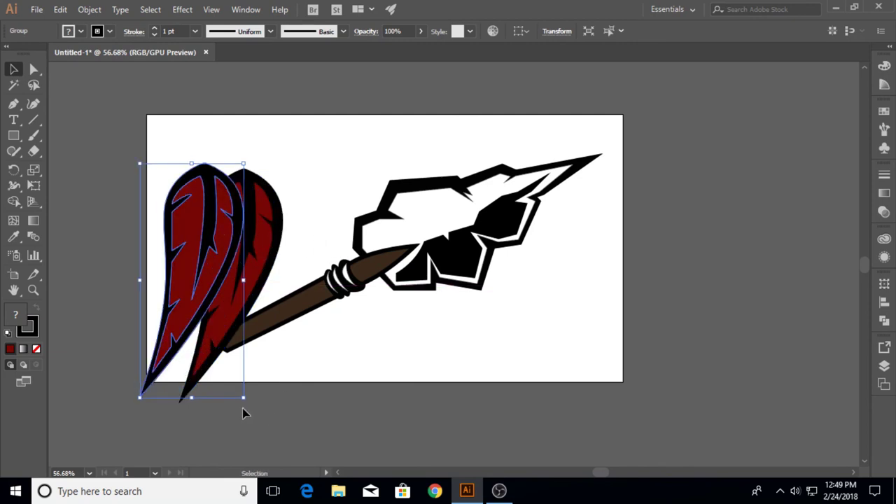
pyautogui.moveTo(244, 403)
pyautogui.mouseDown()
pyautogui.moveTo(220, 421)
pyautogui.moveTo(188, 411)
pyautogui.mouseUp()
pyautogui.moveTo(243, 403); pyautogui.dragTo(209, 388)
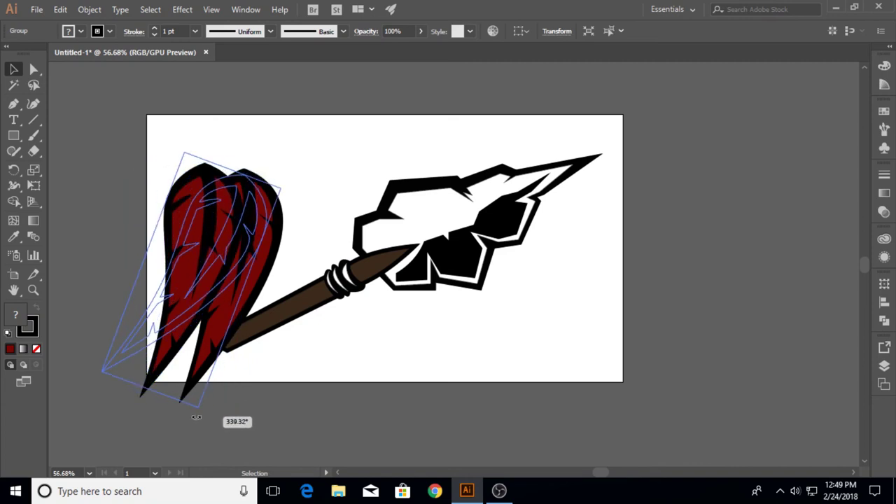
pyautogui.moveTo(238, 210); pyautogui.dragTo(226, 221)
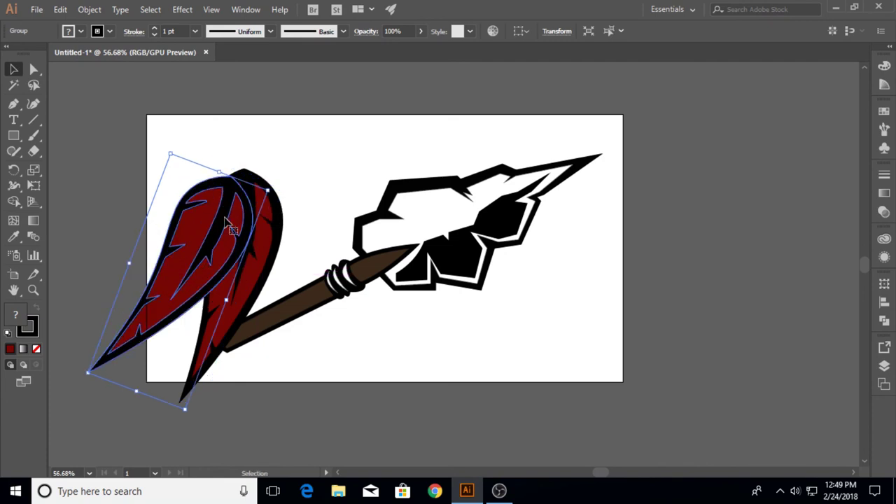
# Step: Send the tilted copy to the back, then move both feathers onto the shaft and shrink them
pyautogui.rightClick(189, 293)
pyautogui.click(350, 261)
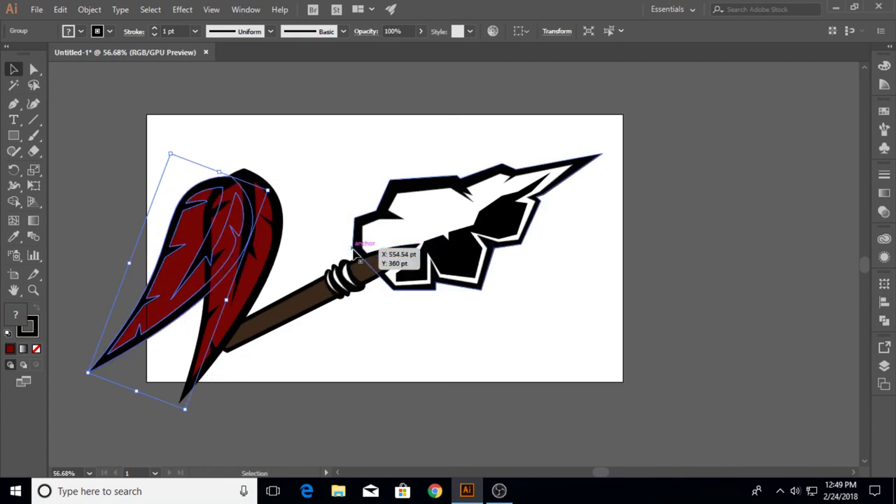
pyautogui.click(271, 159)
pyautogui.click(276, 223)
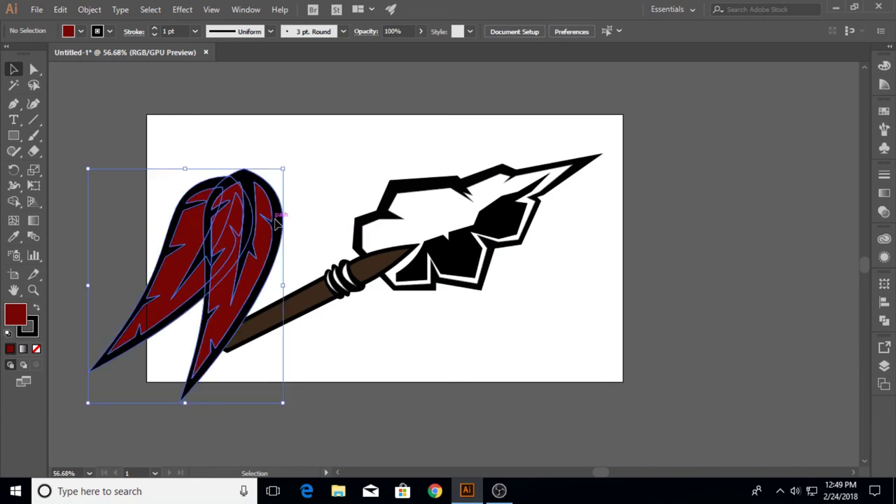
pyautogui.moveTo(210, 203); pyautogui.dragTo(340, 315)
pyautogui.scroll(-3, 422, 455)
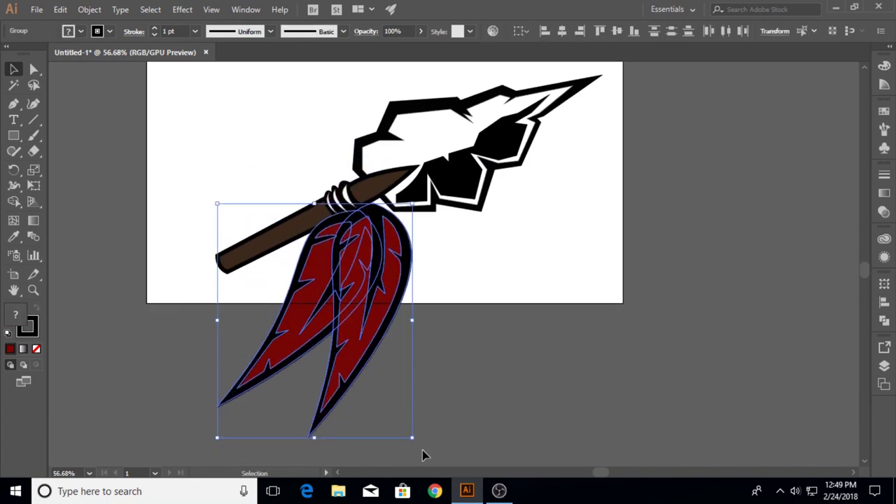
pyautogui.moveTo(413, 438); pyautogui.dragTo(310, 314)
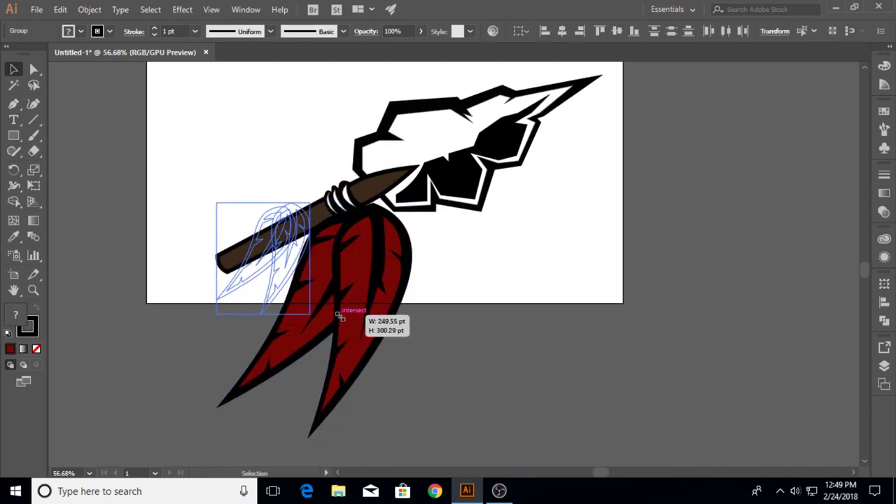
# Step: Shrink the feather pair further and position it just under the binding
pyautogui.moveTo(285, 243); pyautogui.dragTo(357, 314)
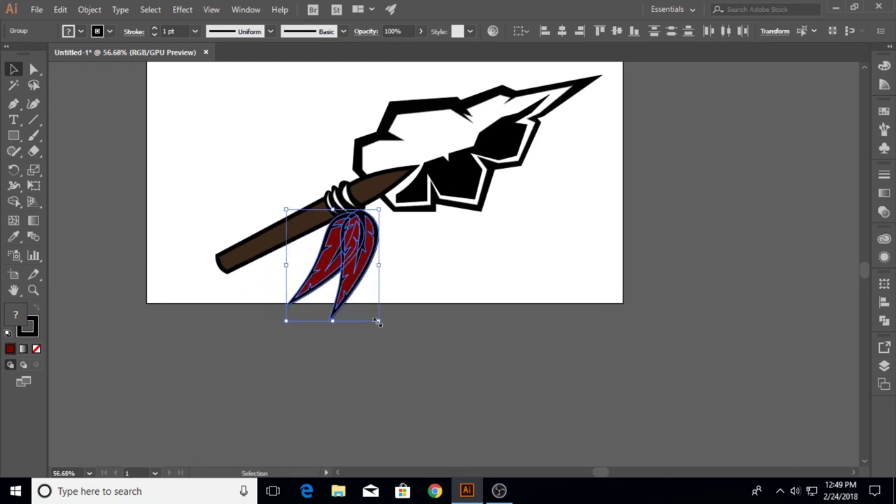
pyautogui.moveTo(378, 320); pyautogui.dragTo(372, 308)
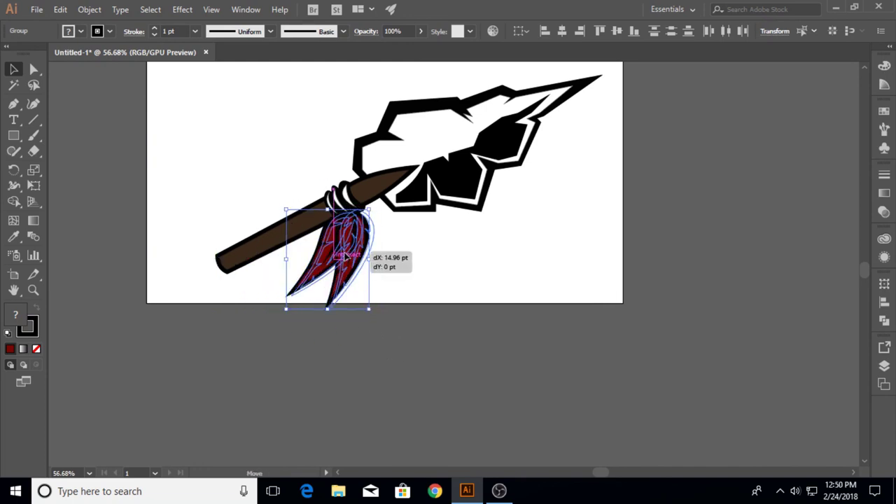
pyautogui.moveTo(352, 249); pyautogui.dragTo(365, 259)
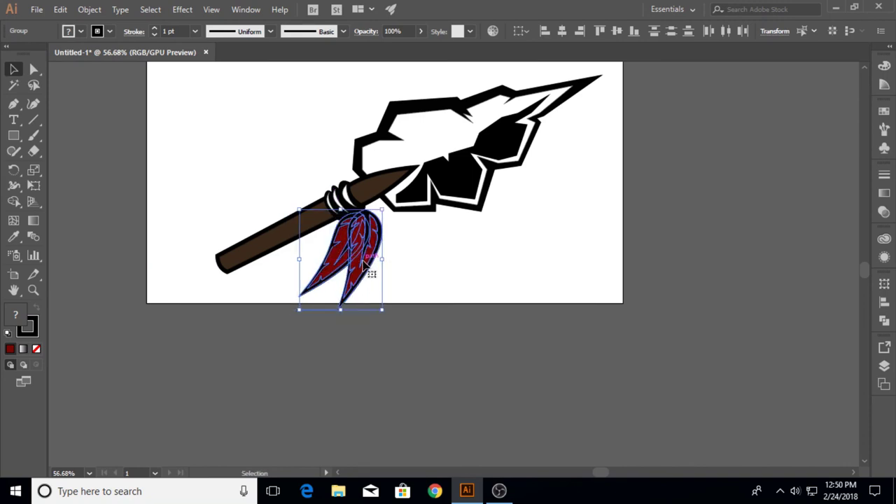
pyautogui.click(406, 327)
# Step: Nudge the right-hand feather three steps right so the feathers fan apart
pyautogui.moveTo(354, 293); pyautogui.dragTo(338, 318)
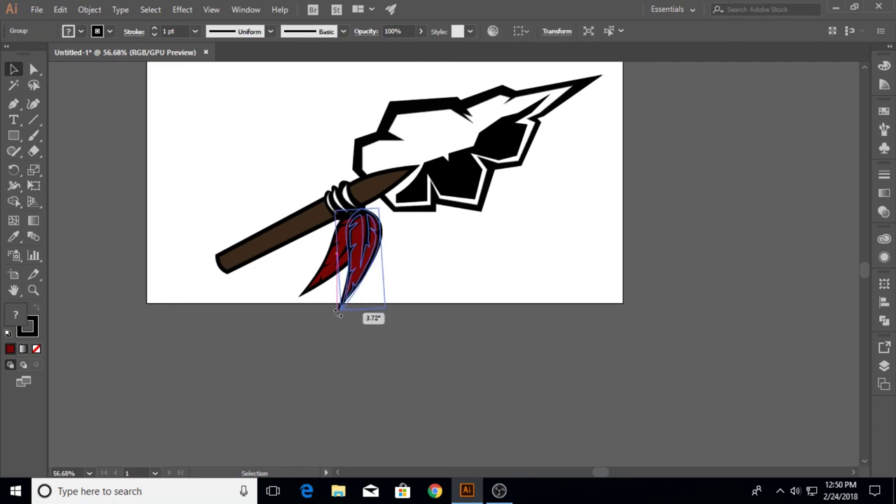
pyautogui.press('Right')
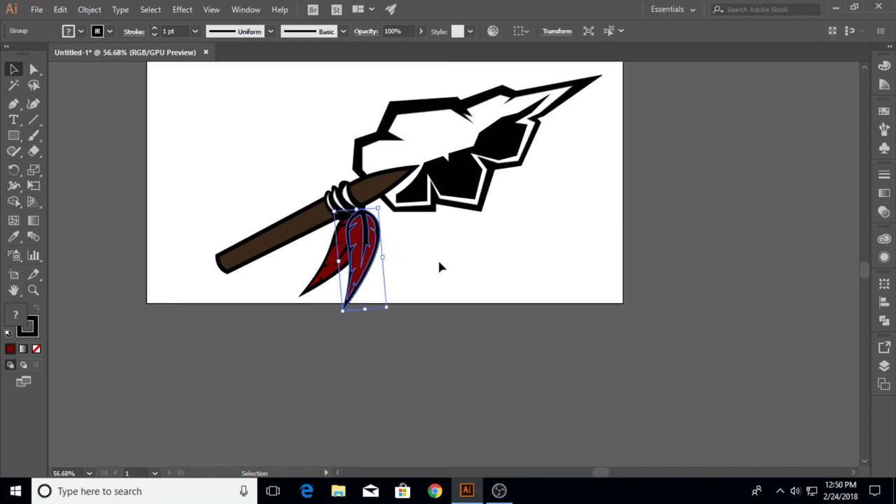
pyautogui.press('Right')
pyautogui.press('Right')
pyautogui.press('Right')
pyautogui.press('Right')
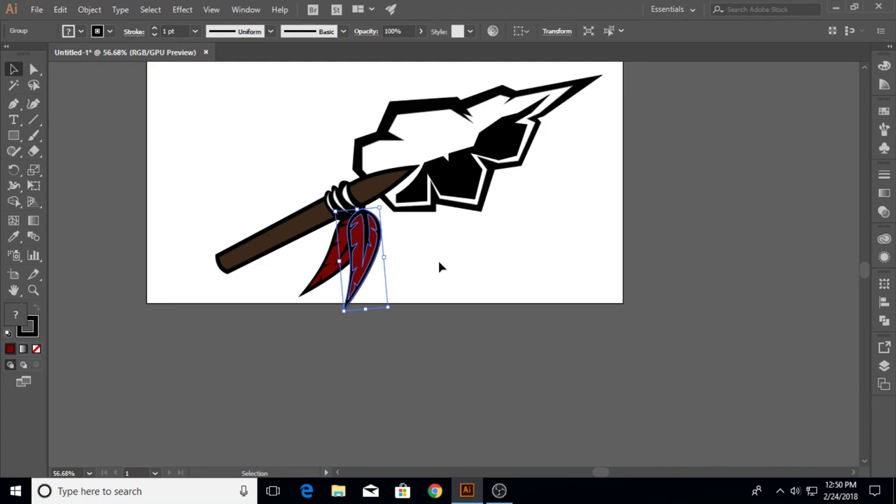
pyautogui.press('Right')
pyautogui.click(438, 277)
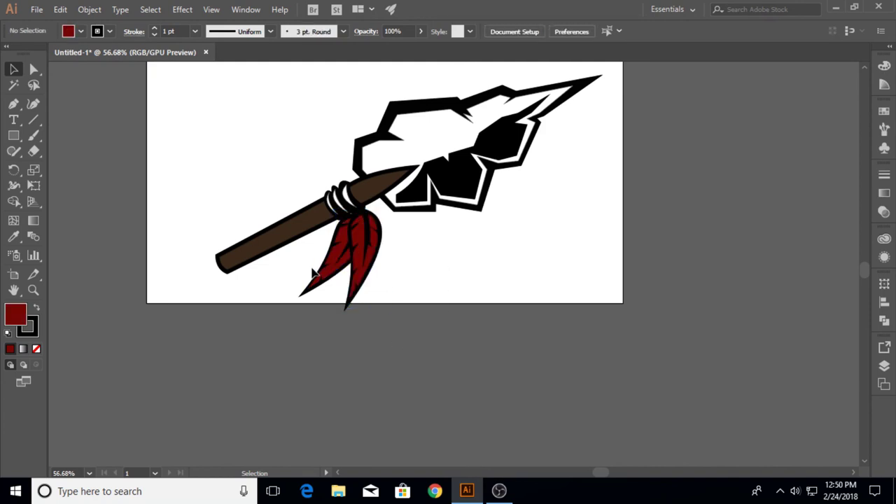
pyautogui.click(326, 295)
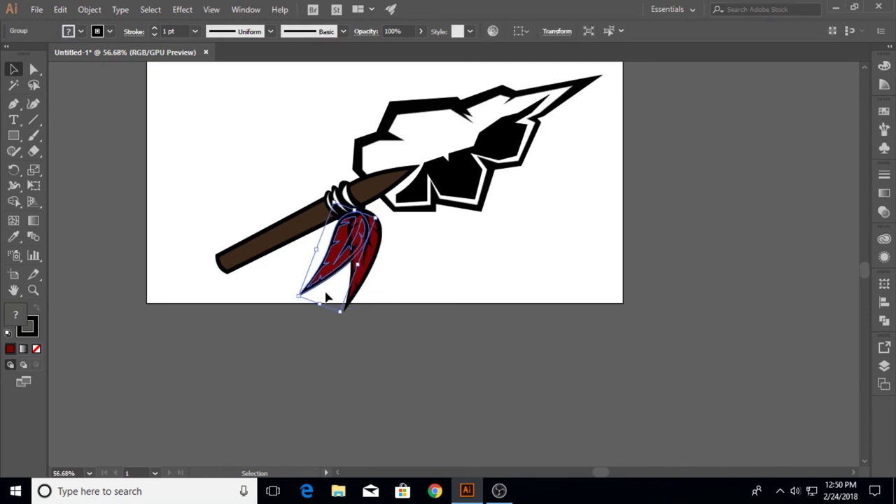
pyautogui.click(365, 359)
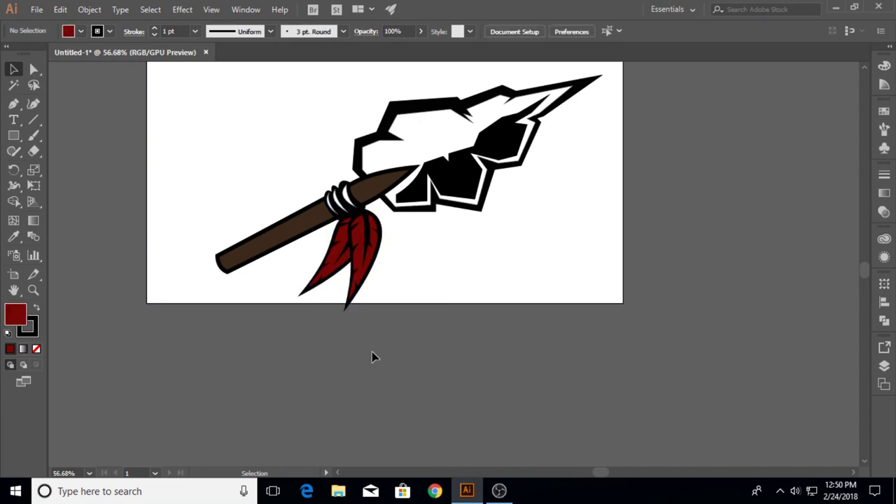
# Step: Nudge the whole spear artwork up four and left two arrow-key steps to centre it better
pyautogui.scroll(1, 372, 352)
pyautogui.scroll(2, 371, 352)
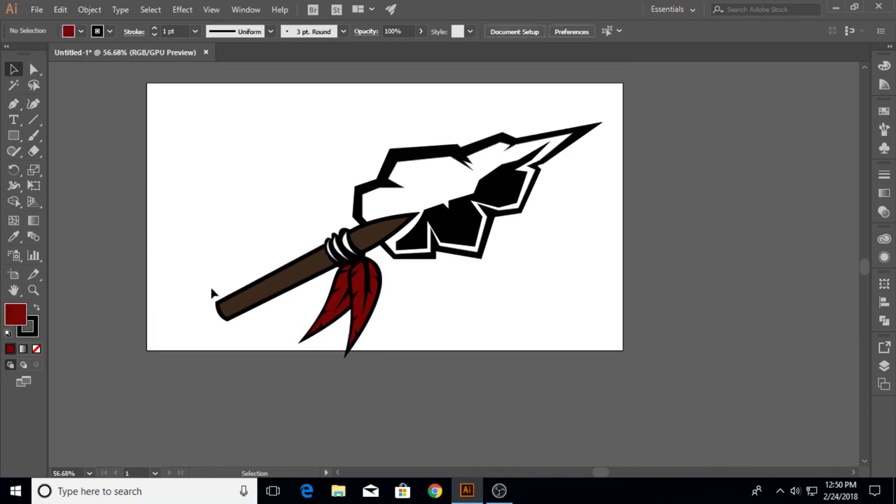
pyautogui.scroll(2, 185, 261)
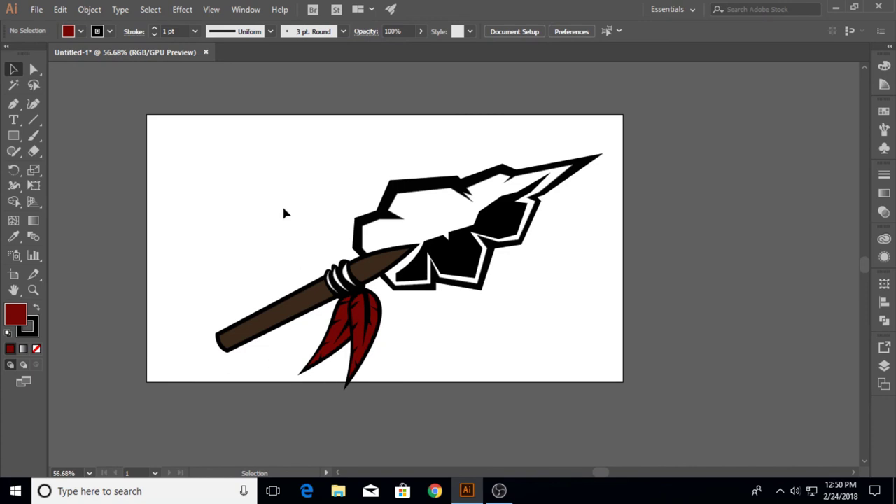
pyautogui.moveTo(458, 329); pyautogui.dragTo(465, 343)
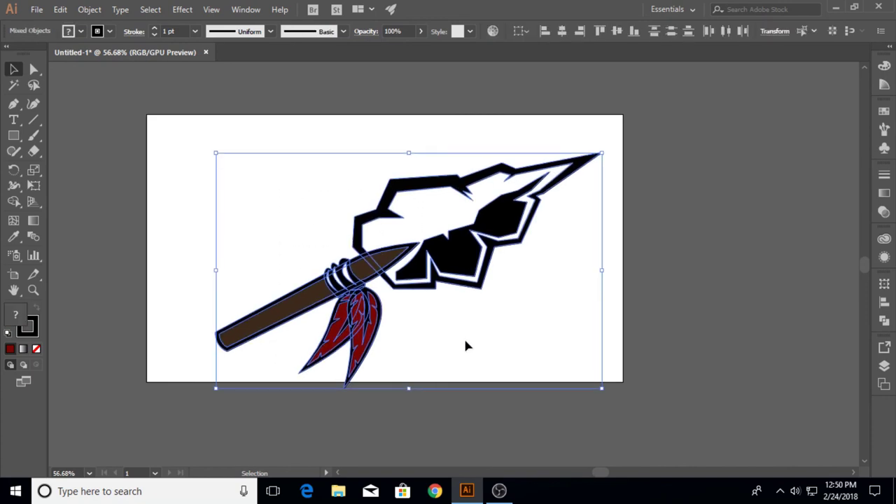
pyautogui.press('Up')
pyautogui.press('Up')
pyautogui.press('Up')
pyautogui.press('Up')
pyautogui.press('Up')
pyautogui.press('Up')
pyautogui.press('Up')
pyautogui.press('Up')
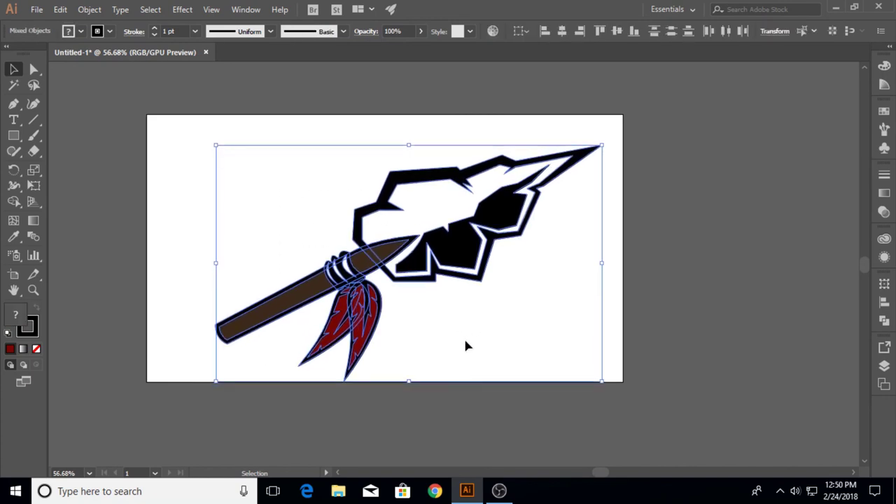
pyautogui.press('Up')
pyautogui.press('Up')
pyautogui.press('Left')
pyautogui.press('Left')
pyautogui.press('Left')
pyautogui.press('Left')
pyautogui.press('Left')
pyautogui.press('Left')
pyautogui.press('Up')
pyautogui.press('Up')
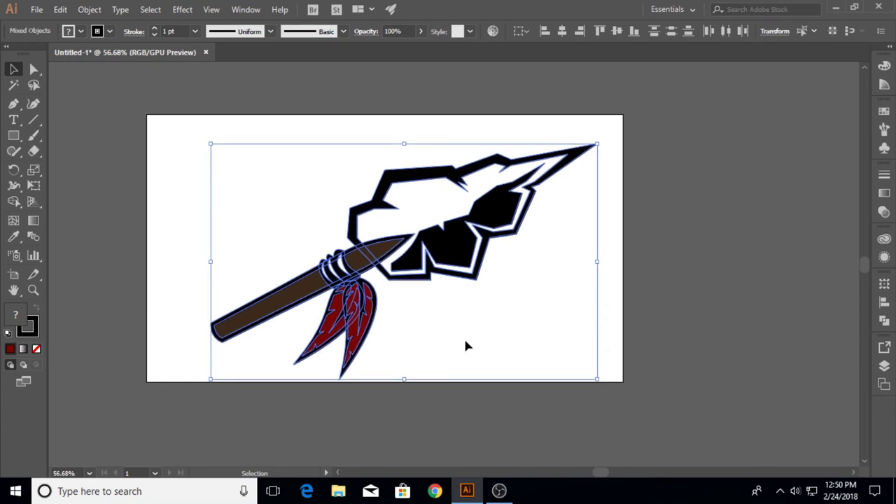
pyautogui.press('Left')
pyautogui.press('Left')
pyautogui.press('Up')
pyautogui.press('Up')
pyautogui.click(432, 403)
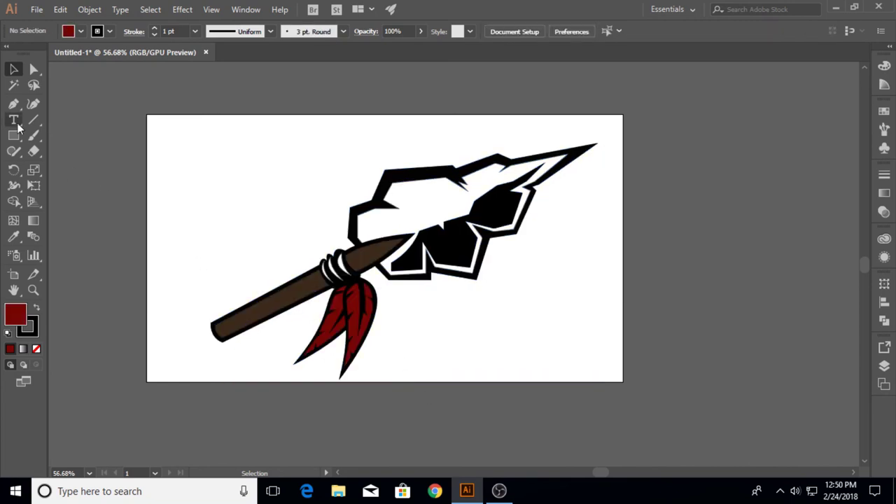
# Step: Draw a rectangle covering the whole artboard and give it a gradient fill
pyautogui.moveTo(13, 138); pyautogui.dragTo(45, 142)
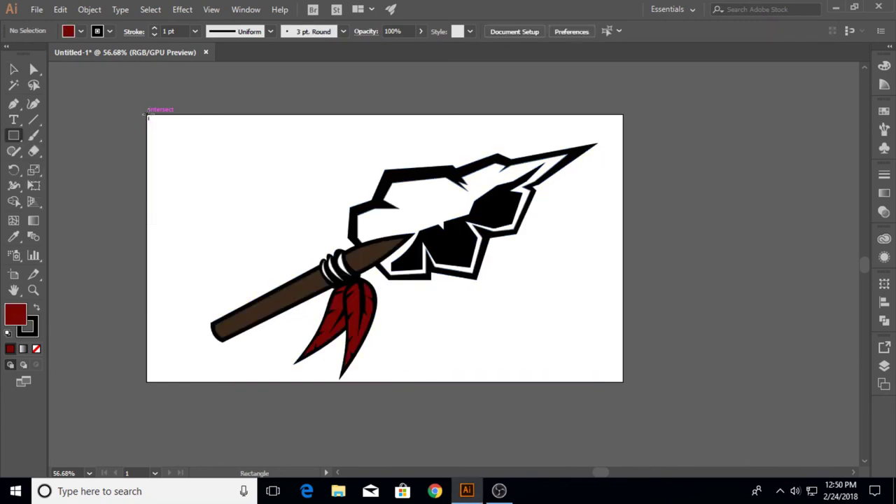
pyautogui.moveTo(147, 116); pyautogui.dragTo(623, 382)
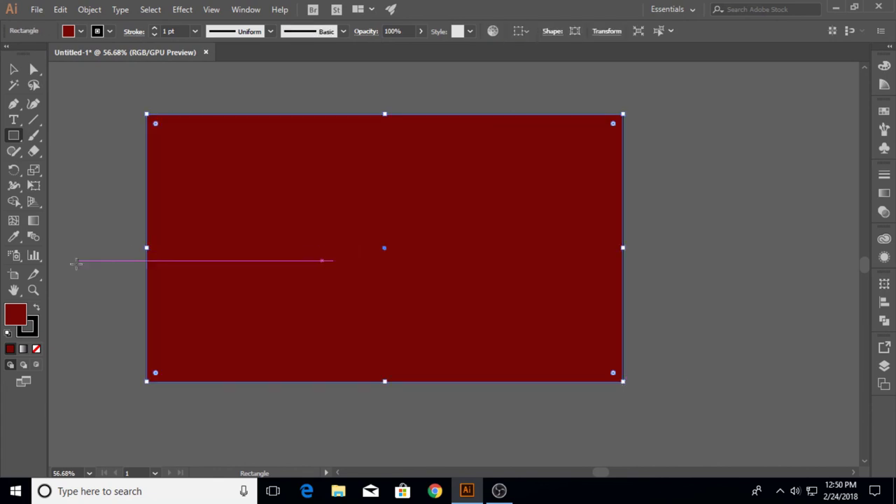
pyautogui.click(23, 349)
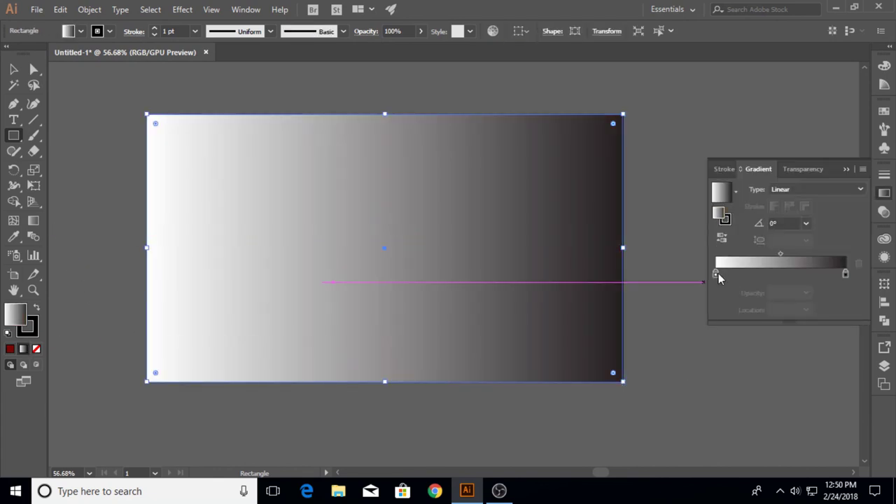
# Step: Make the gradient's left stop red and its type Radial, then bring up the rectangle's arrange options
pyautogui.doubleClick(715, 274)
pyautogui.click(768, 317)
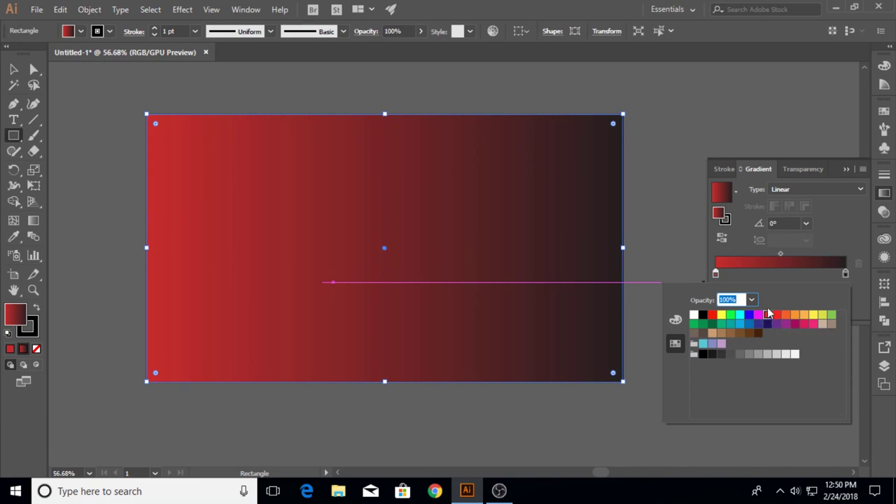
pyautogui.click(827, 188)
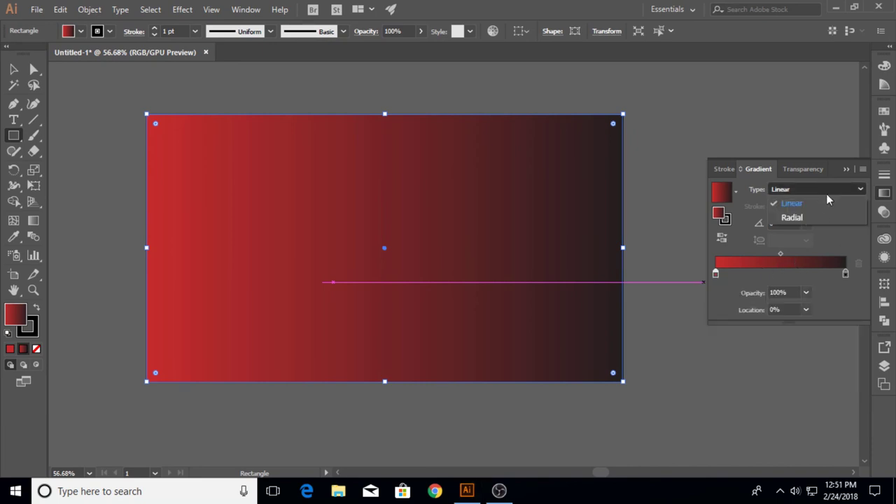
pyautogui.click(810, 218)
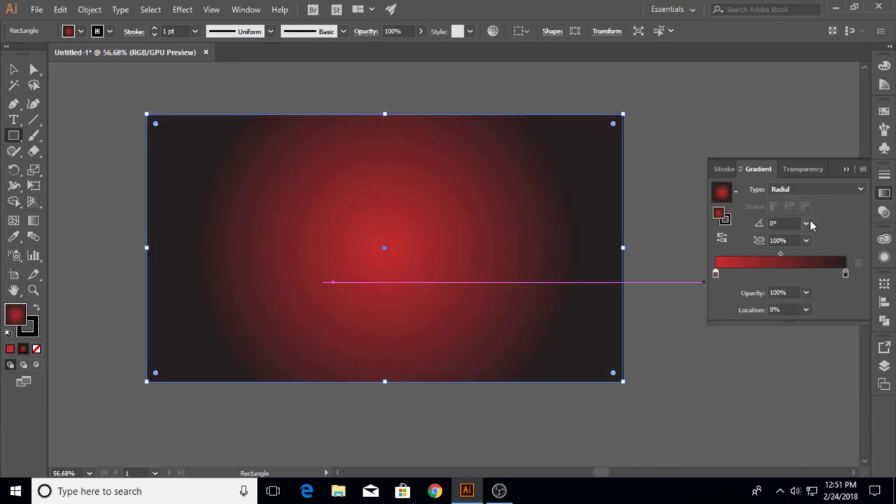
pyautogui.click(847, 169)
pyautogui.click(14, 70)
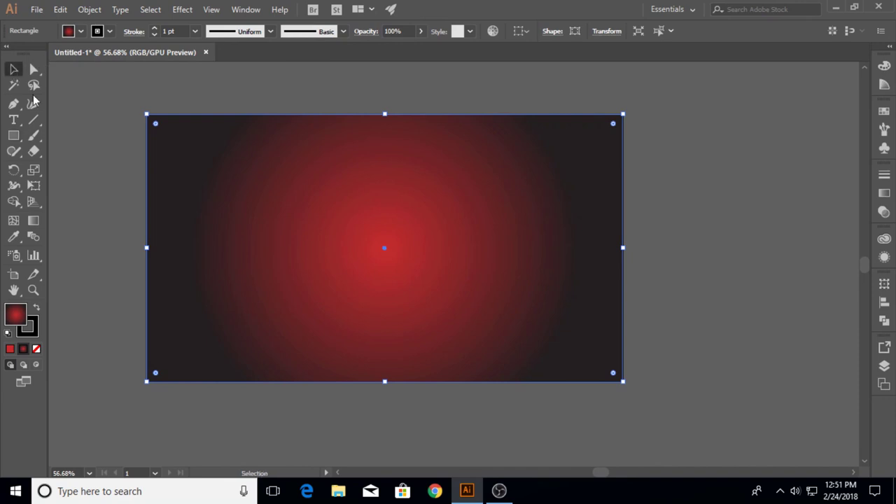
pyautogui.rightClick(214, 167)
# Step: Send the gradient rectangle behind the spear and zoom in on the emblem
pyautogui.moveTo(324, 375)
pyautogui.click(396, 413)
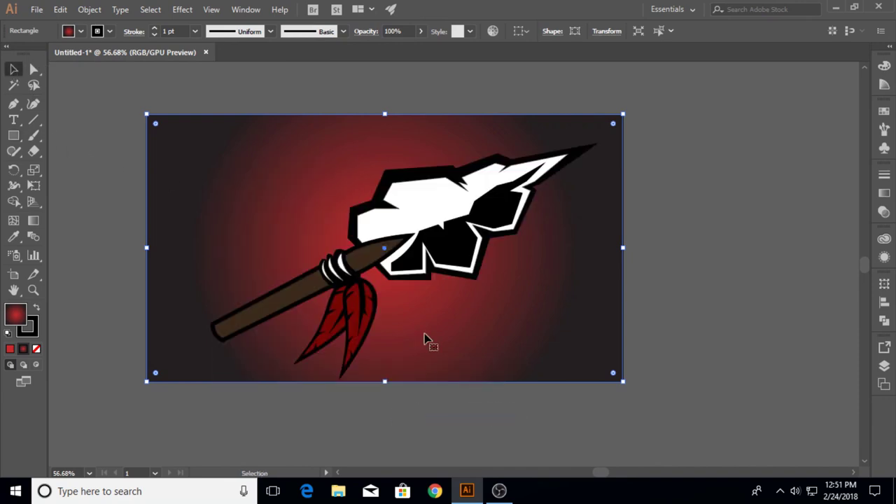
pyautogui.click(33, 290)
pyautogui.moveTo(230, 268); pyautogui.dragTo(289, 270)
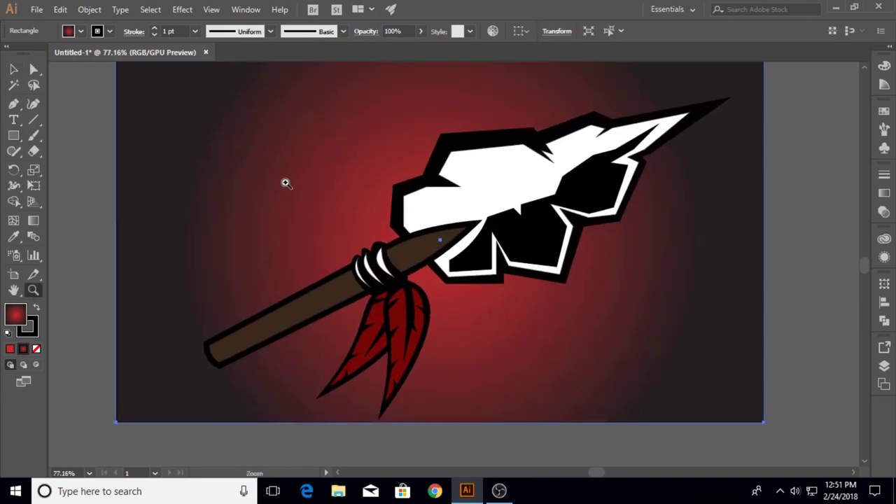
pyautogui.moveTo(286, 182); pyautogui.dragTo(288, 198)
# Step: Deselect the background rectangle, then select it again
pyautogui.press('v')
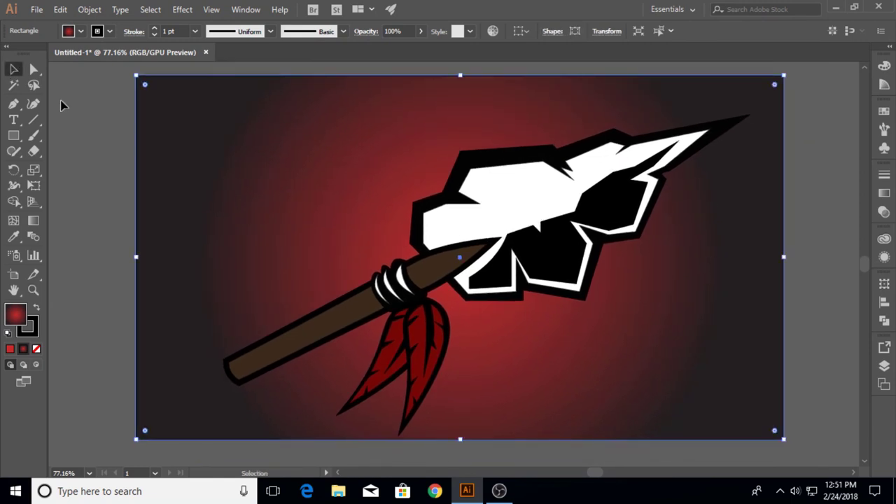
pyautogui.click(104, 147)
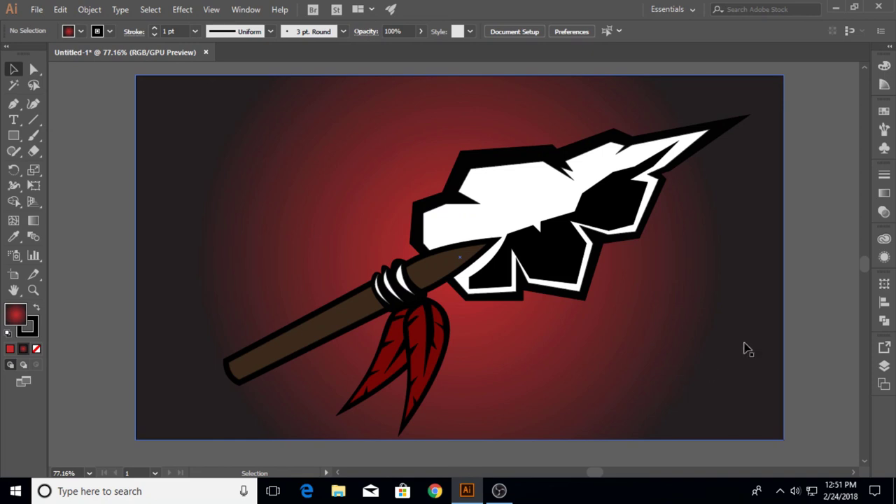
pyautogui.click(39, 290)
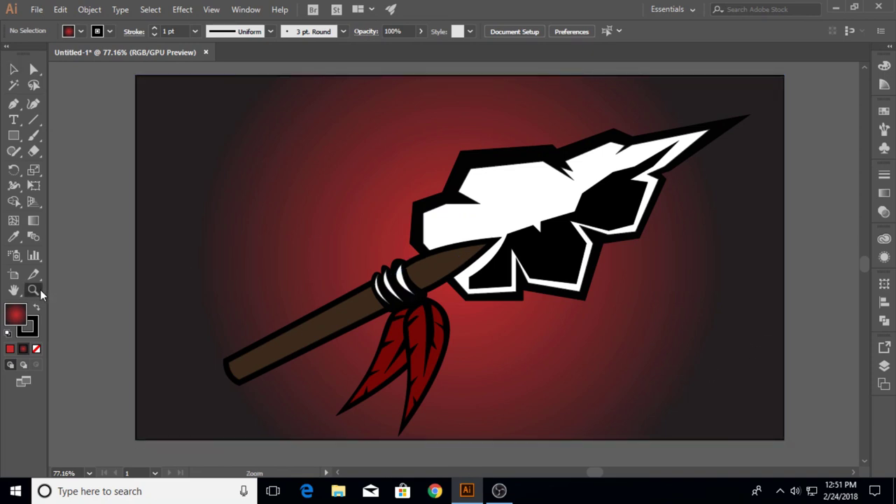
pyautogui.click(13, 69)
# Step: Redraw the radial gradient from the artwork centre out to the right edge
pyautogui.hotkey('ctrl', 'a')
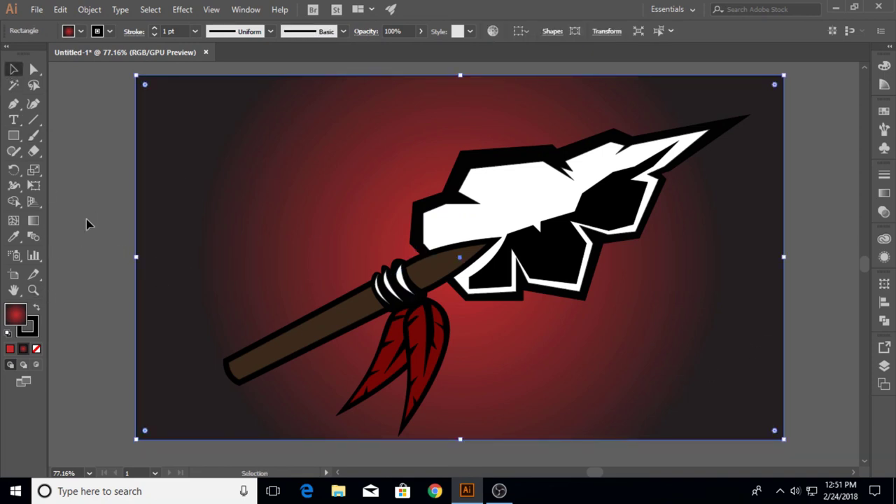
pyautogui.click(32, 220)
pyautogui.moveTo(721, 260); pyautogui.dragTo(728, 263)
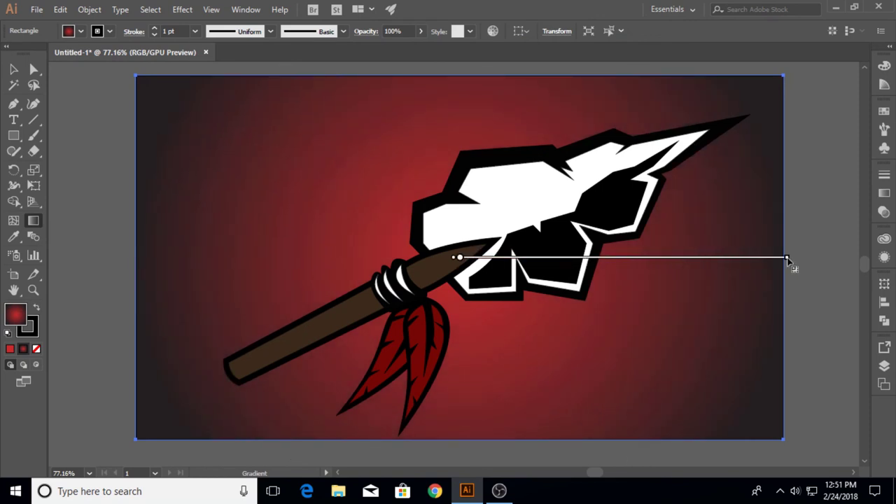
pyautogui.moveTo(789, 260); pyautogui.dragTo(786, 258)
pyautogui.click(14, 67)
# Step: Set the gradient's right stop to black
pyautogui.click(885, 194)
pyautogui.doubleClick(846, 274)
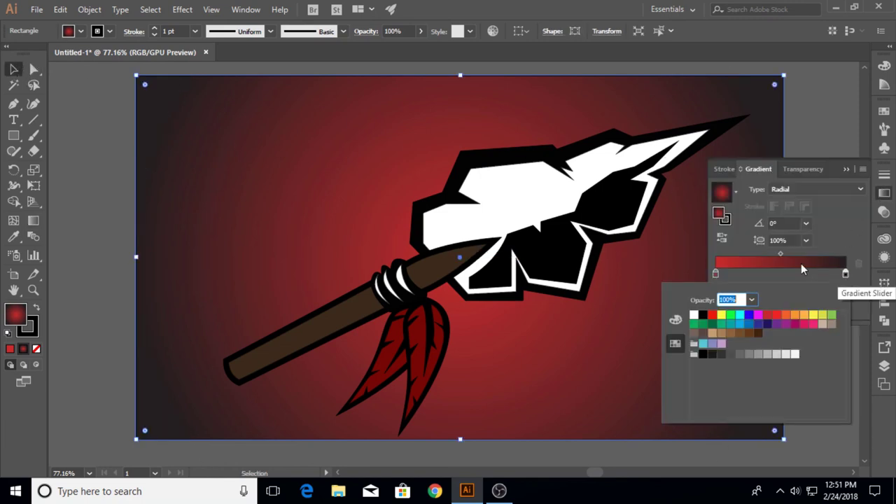
pyautogui.click(713, 355)
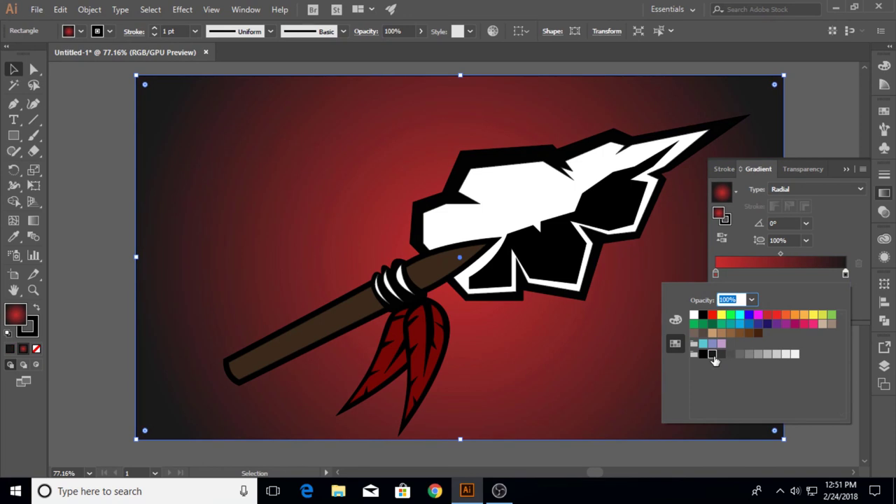
pyautogui.click(703, 356)
pyautogui.click(842, 170)
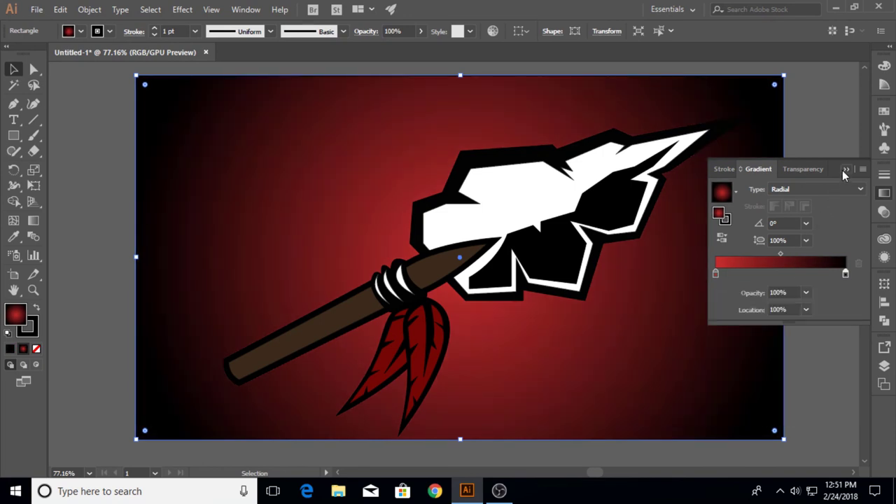
# Step: Enlarge the radial gradient so the red spreads wider, then deselect the background
pyautogui.click(33, 220)
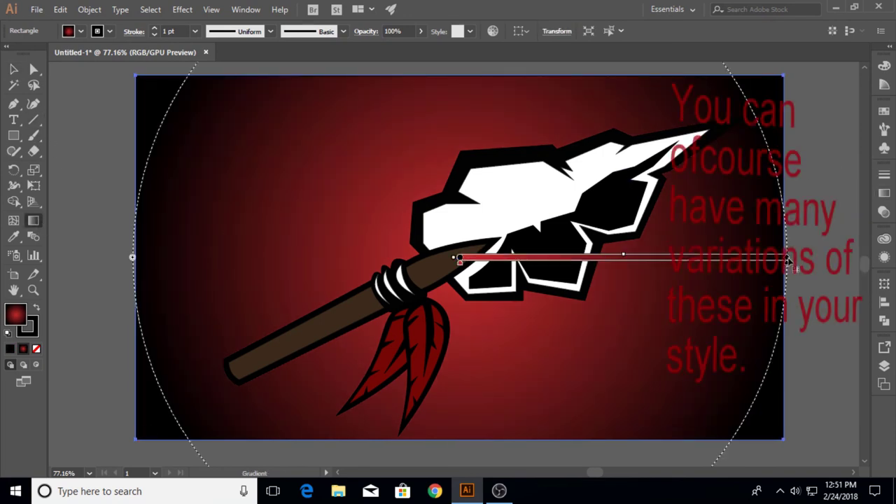
pyautogui.moveTo(789, 261); pyautogui.dragTo(816, 260)
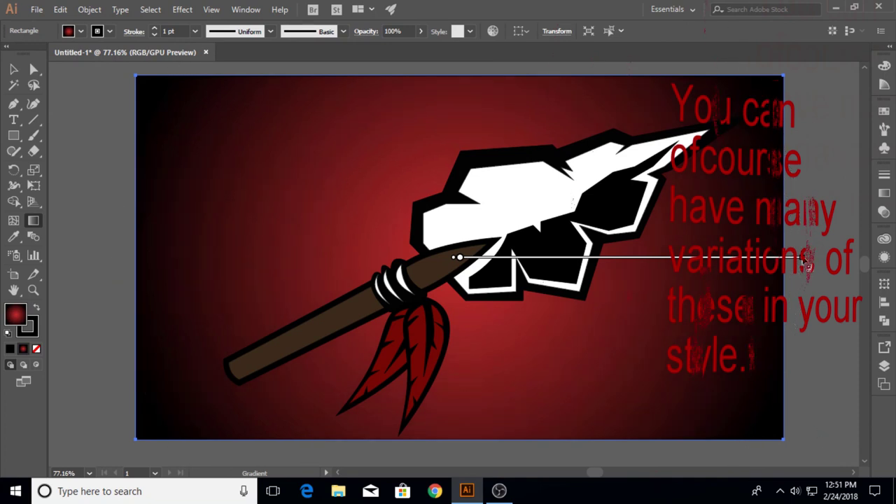
pyautogui.click(13, 68)
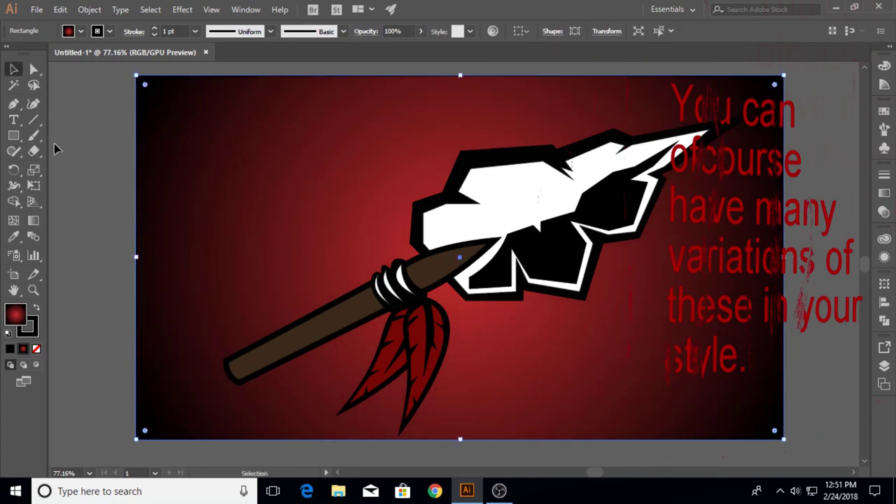
pyautogui.click(56, 144)
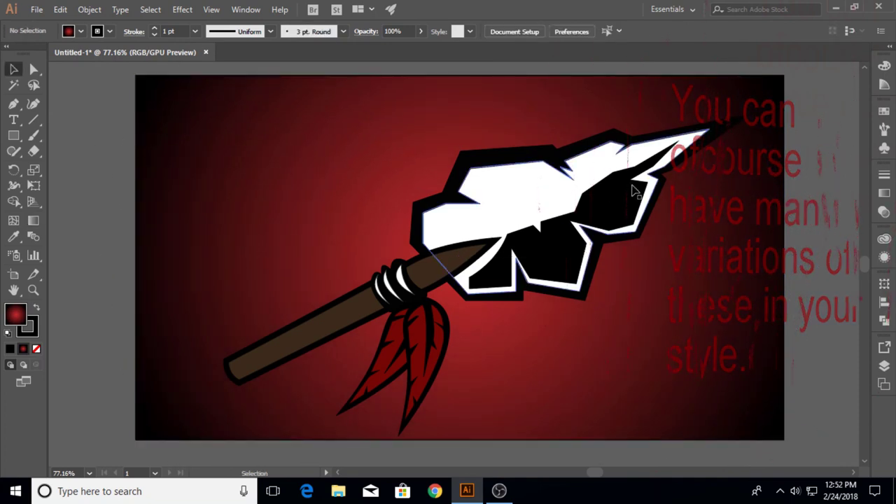